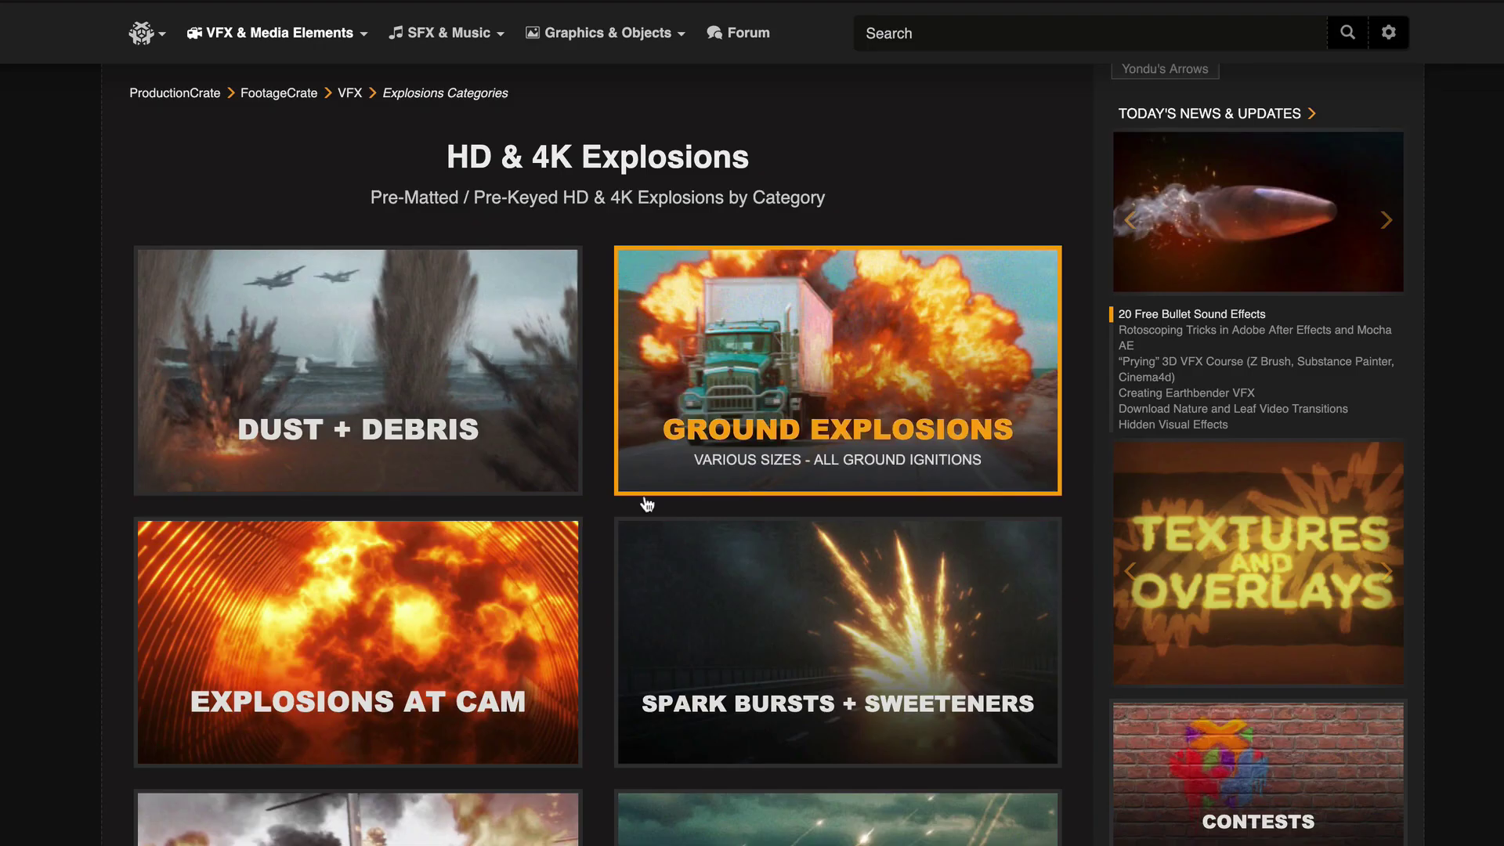
Step: Search ProductionCrate for 'zombi' and go to the Zombies category page
{"action": "scroll", "coordinate": [645, 504], "scroll_direction": "down", "scroll_amount": 4}
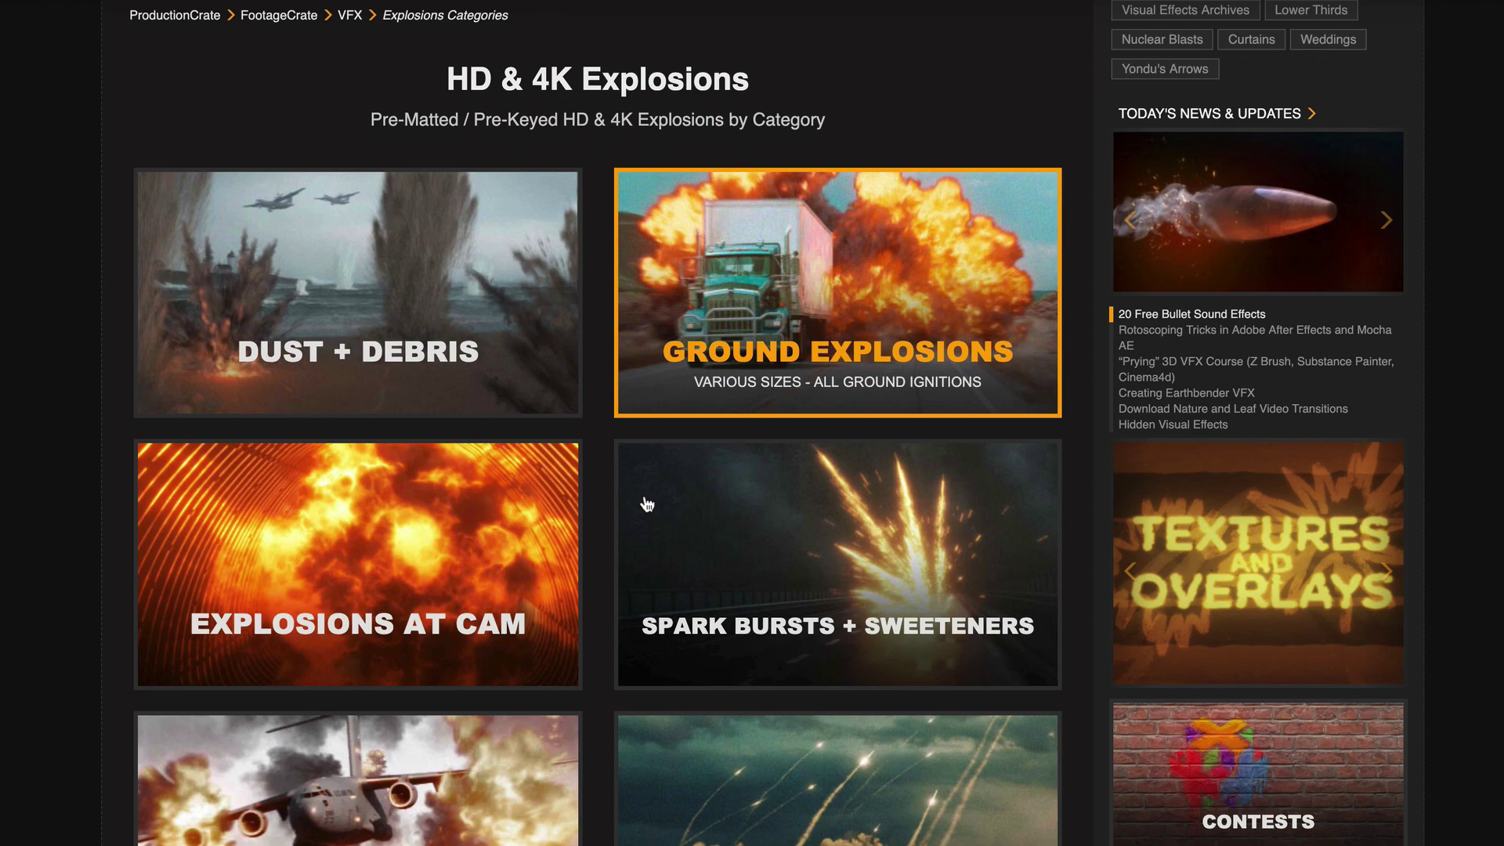
{"action": "scroll", "coordinate": [647, 504], "scroll_direction": "down", "scroll_amount": 10}
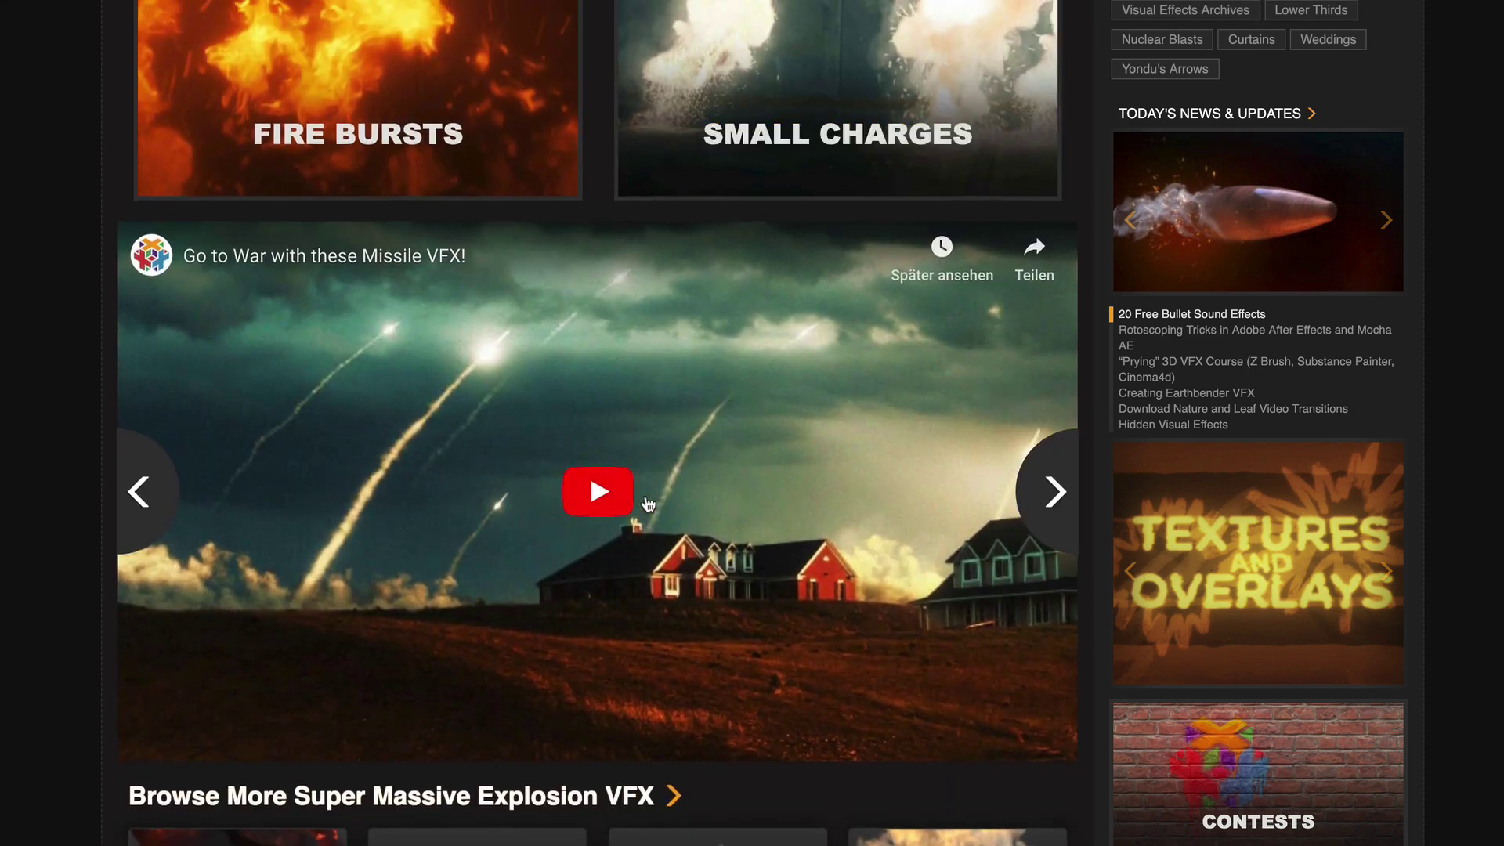
{"action": "scroll", "coordinate": [647, 504], "scroll_direction": "down", "scroll_amount": 3}
{"action": "scroll", "coordinate": [644, 503], "scroll_direction": "up", "scroll_amount": 17}
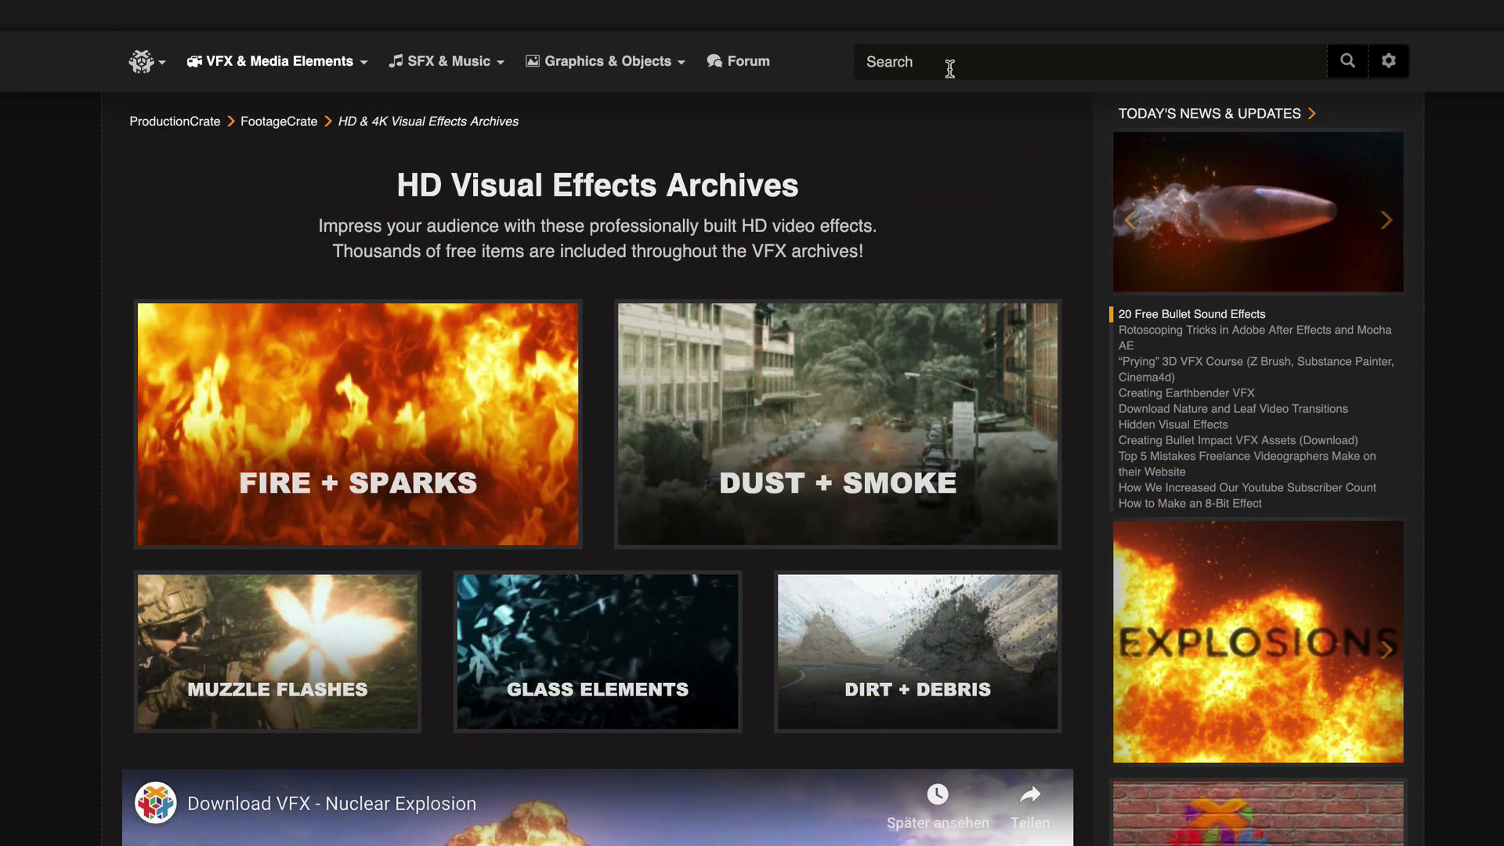
{"action": "left_click", "coordinate": [949, 68]}
{"action": "type", "text": "zombi"}
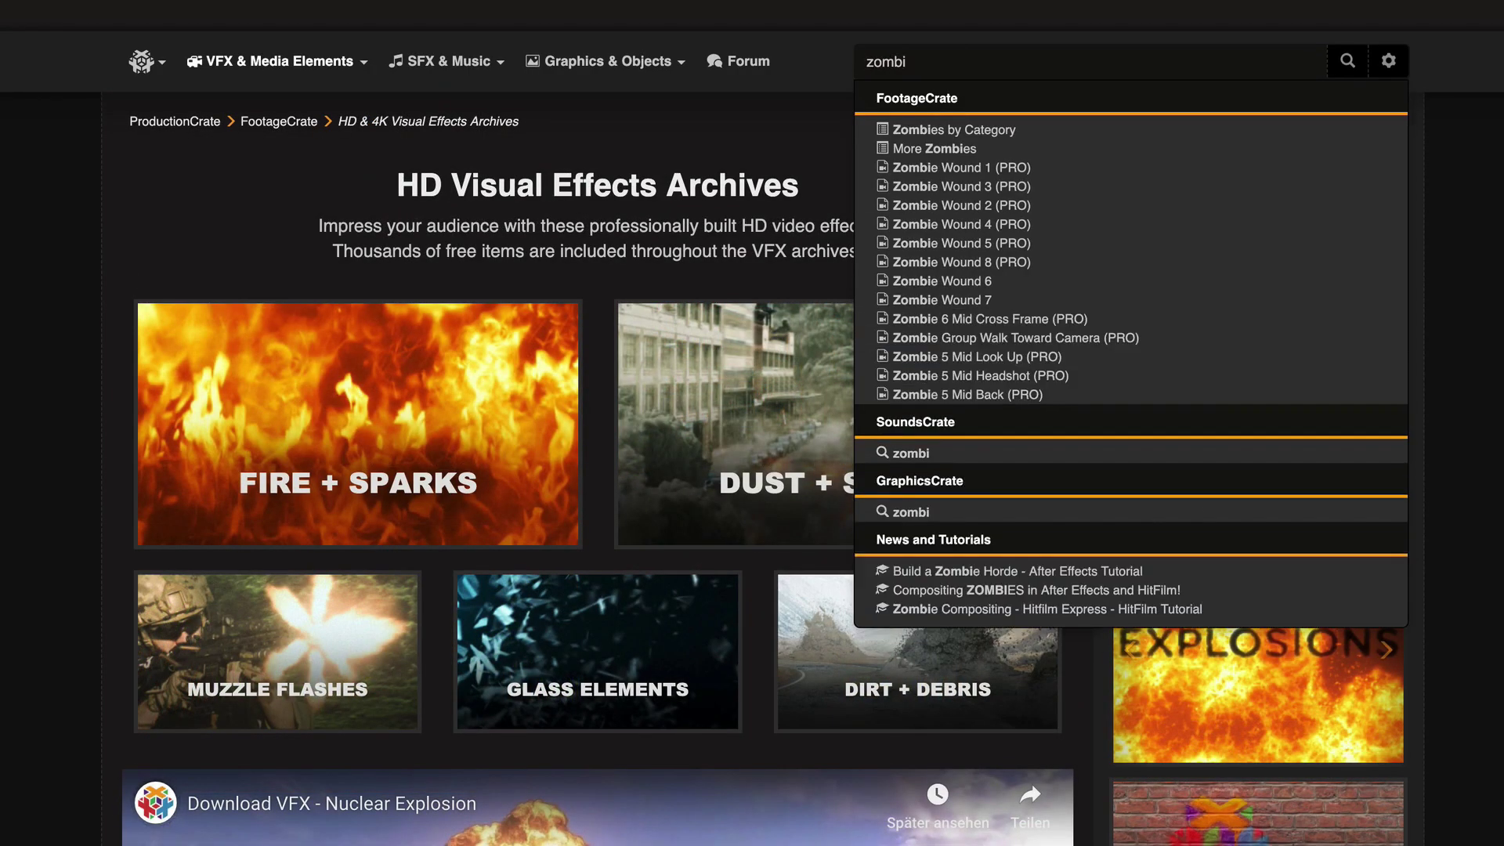
{"action": "key", "text": "Down"}
{"action": "key", "text": "Return"}
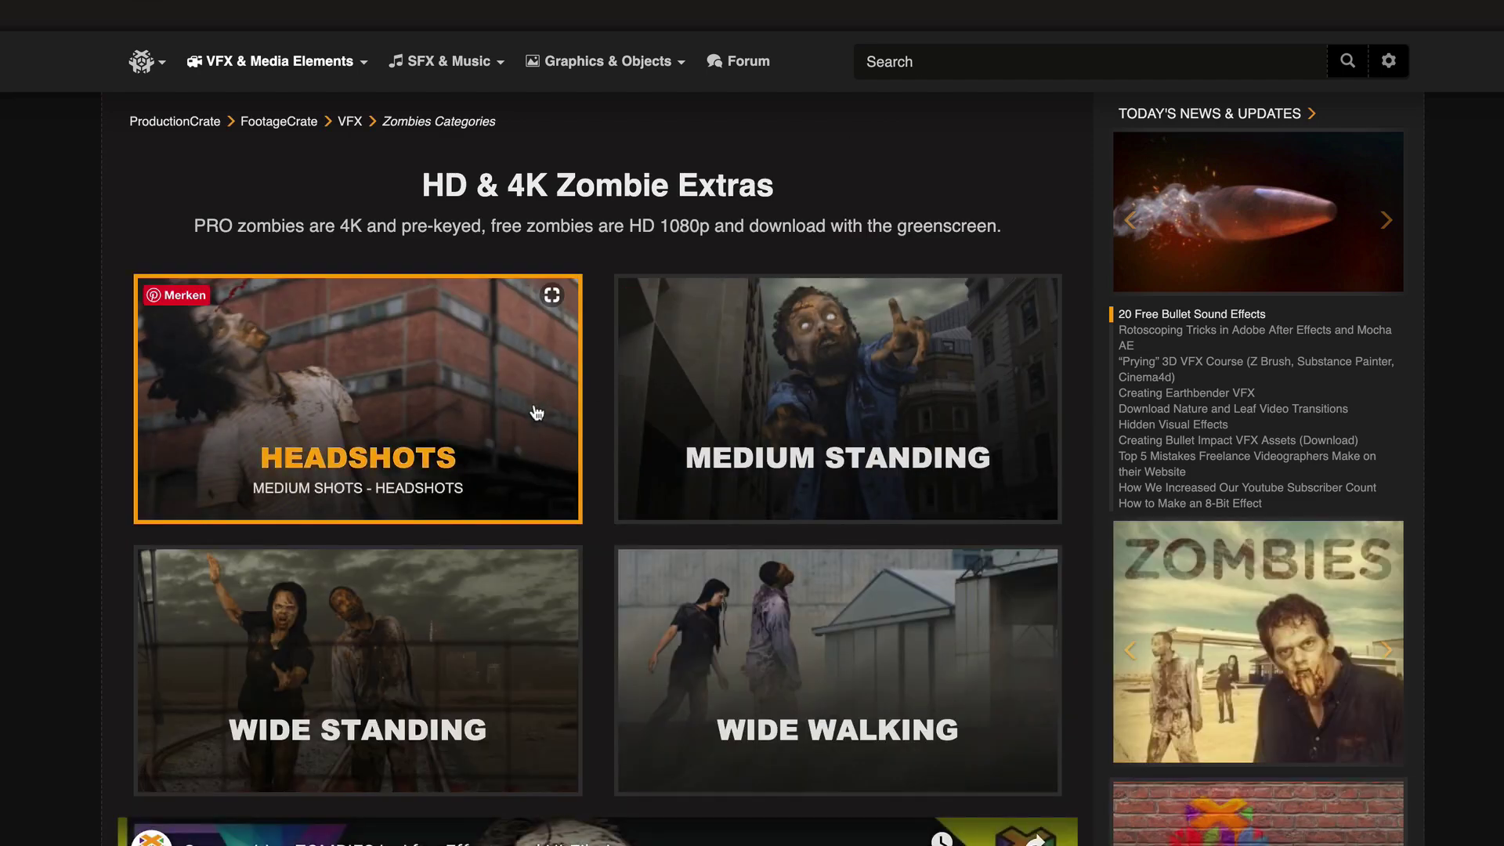
Step: Open the Wide Standing set and bring up Download HD for Zombie 5 Wide Standing Side
{"action": "scroll", "coordinate": [563, 578], "scroll_direction": "down", "scroll_amount": 2}
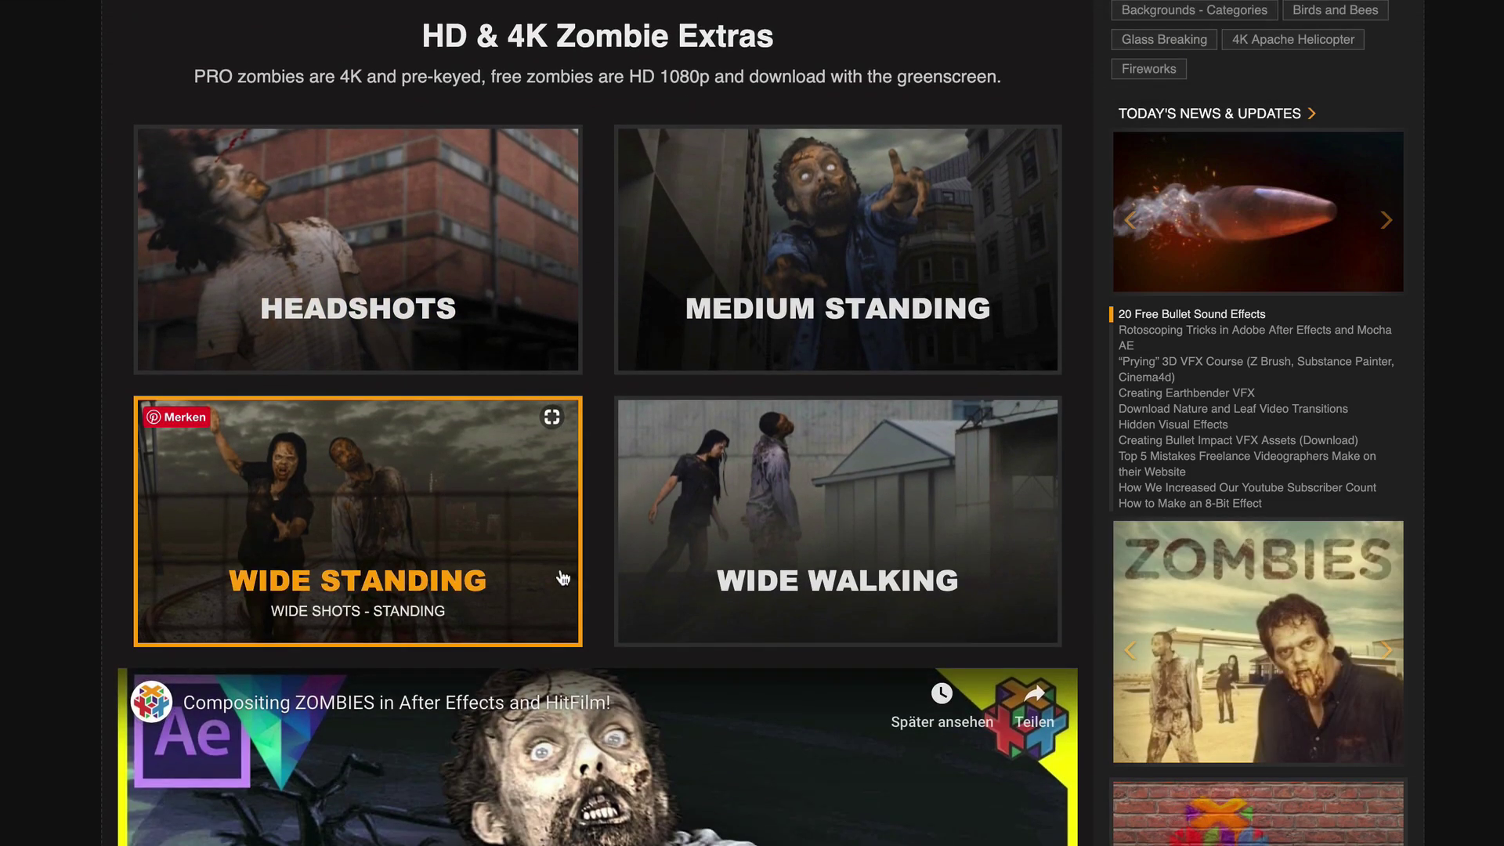
{"action": "left_click", "coordinate": [446, 464]}
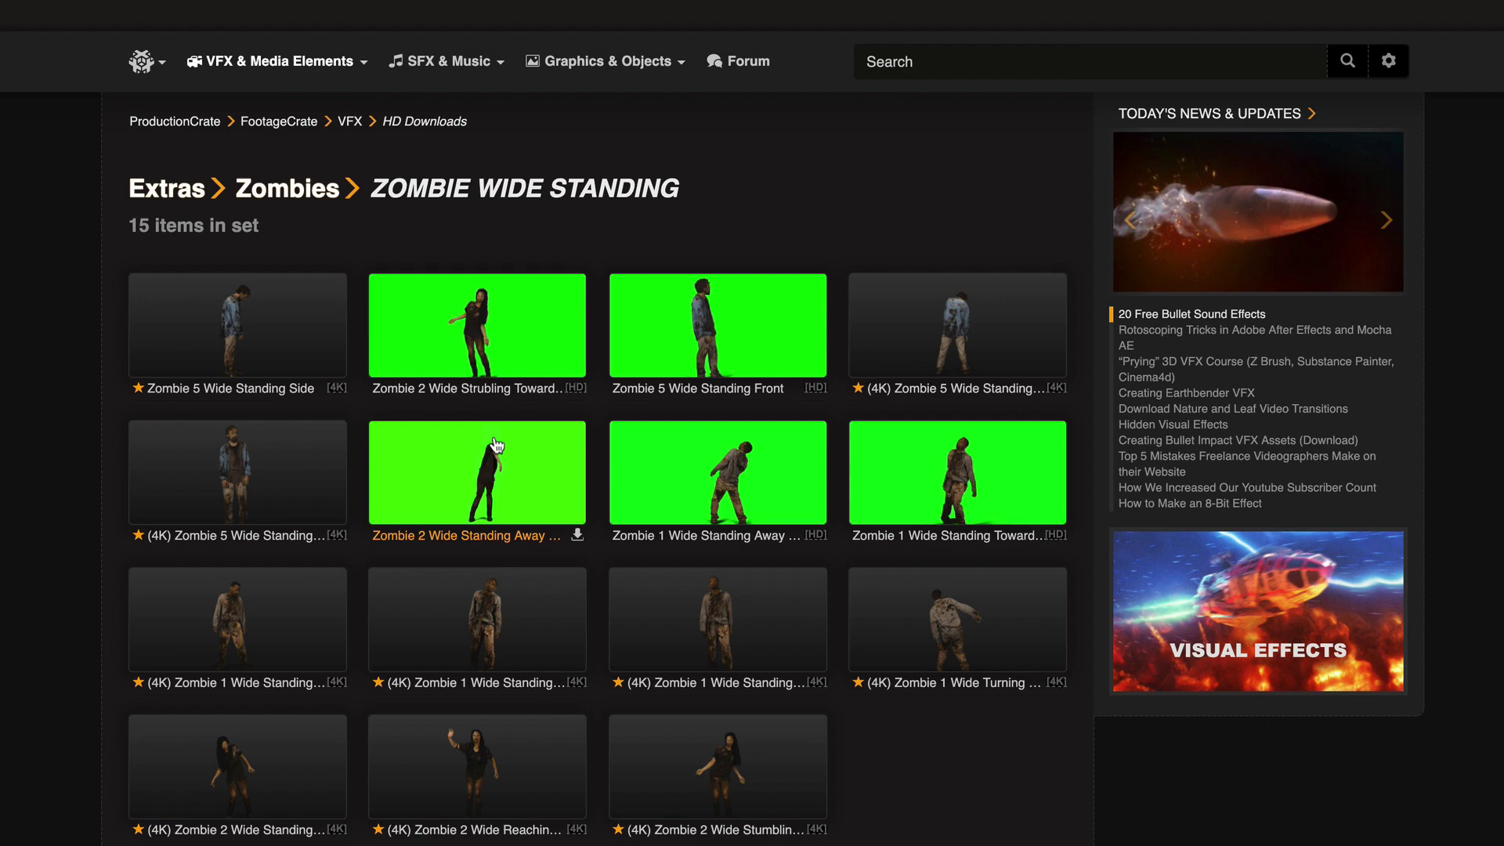
{"action": "left_click", "coordinate": [235, 328]}
{"action": "mouse_move", "coordinate": [862, 720]}
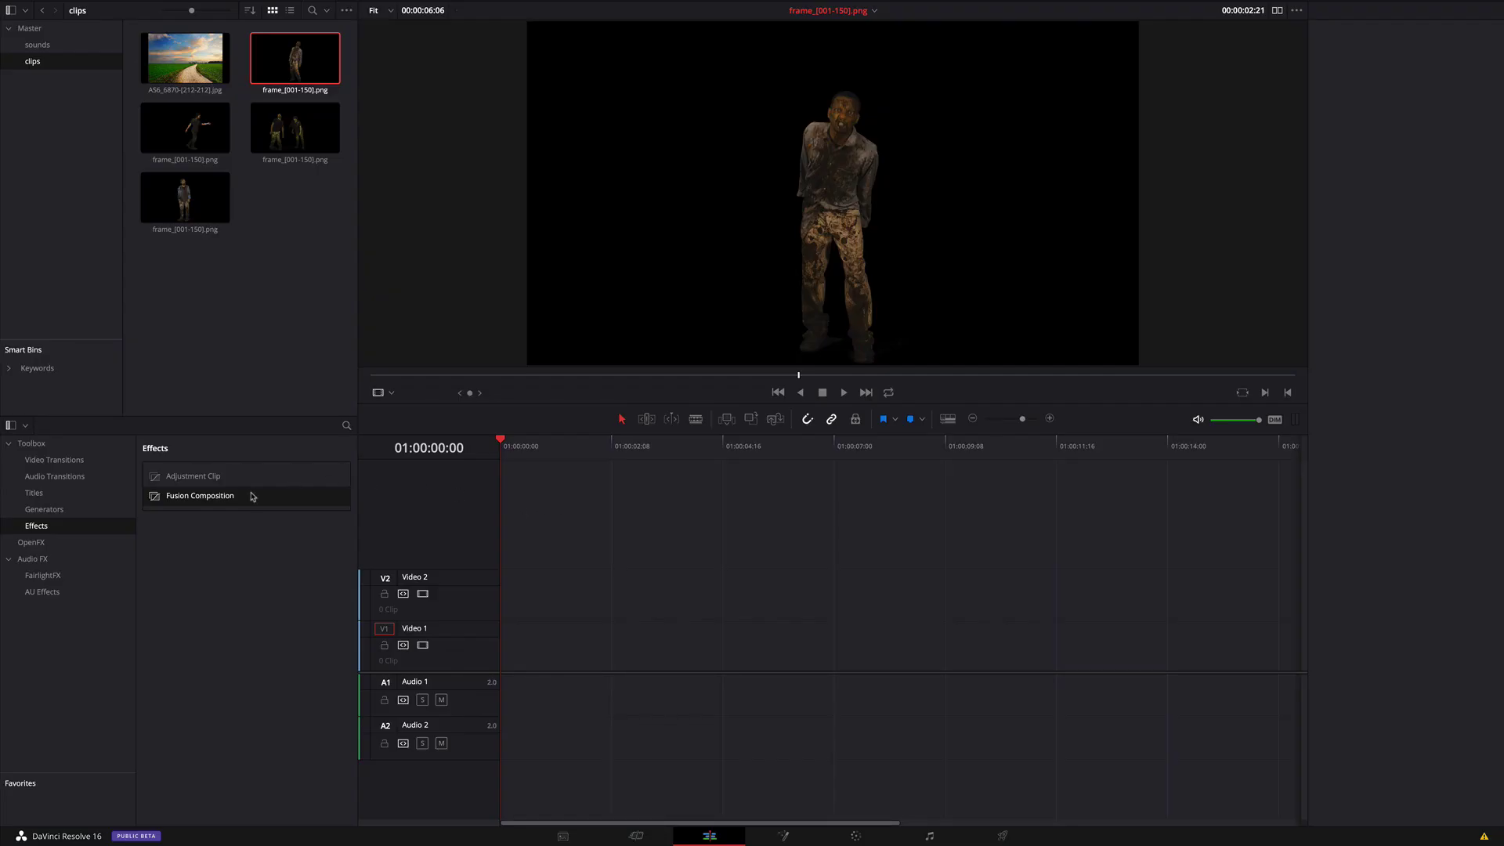
Step: Drop a Fusion Composition at the start of Video 1 and lengthen it to about 9 seconds
{"action": "left_click_drag", "start_coordinate": [254, 497], "coordinate": [511, 646]}
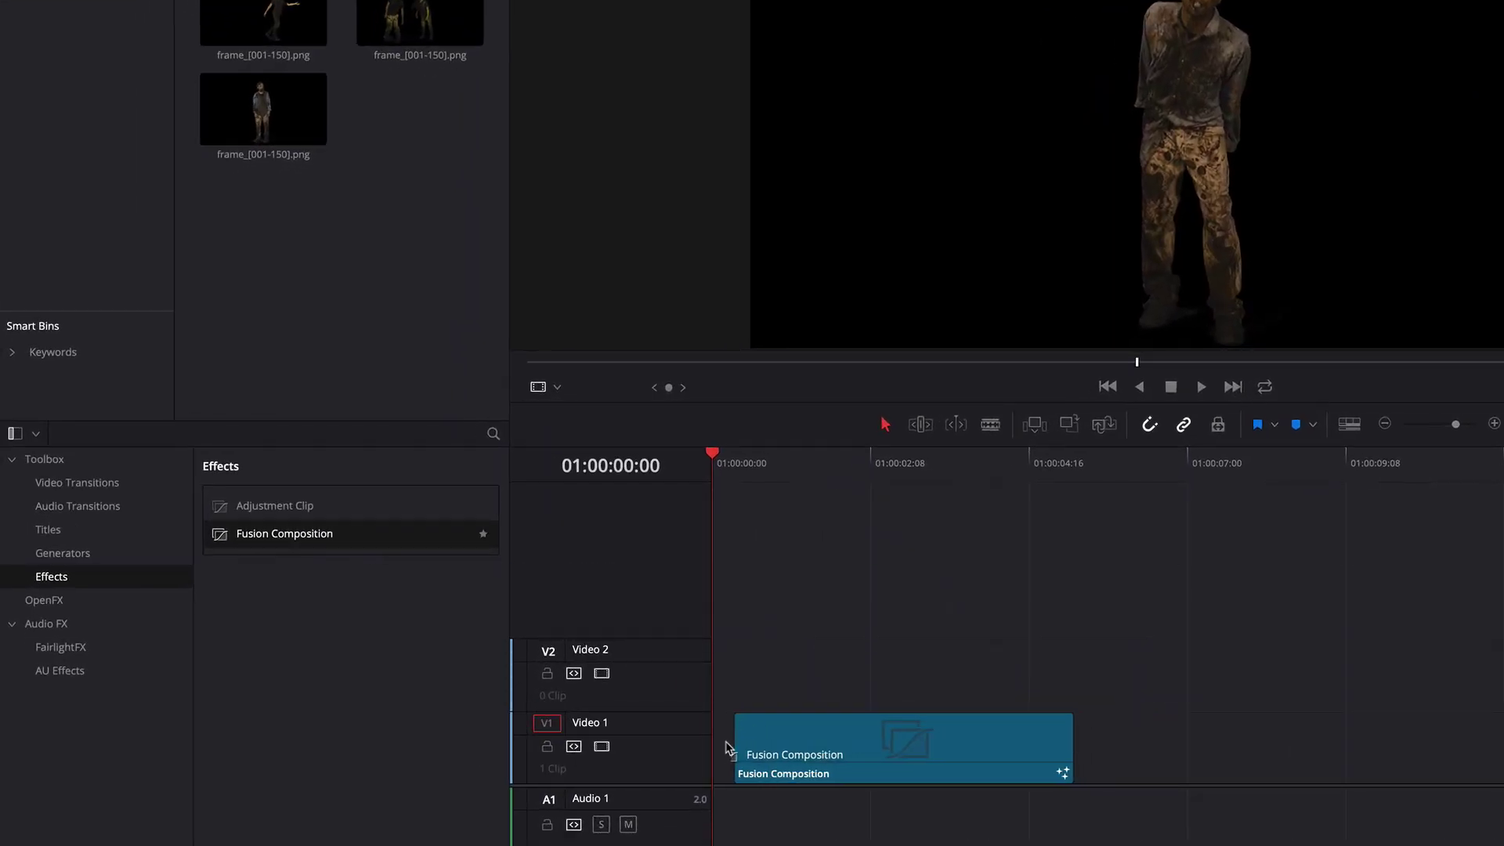
{"action": "left_click_drag", "start_coordinate": [728, 748], "coordinate": [752, 744]}
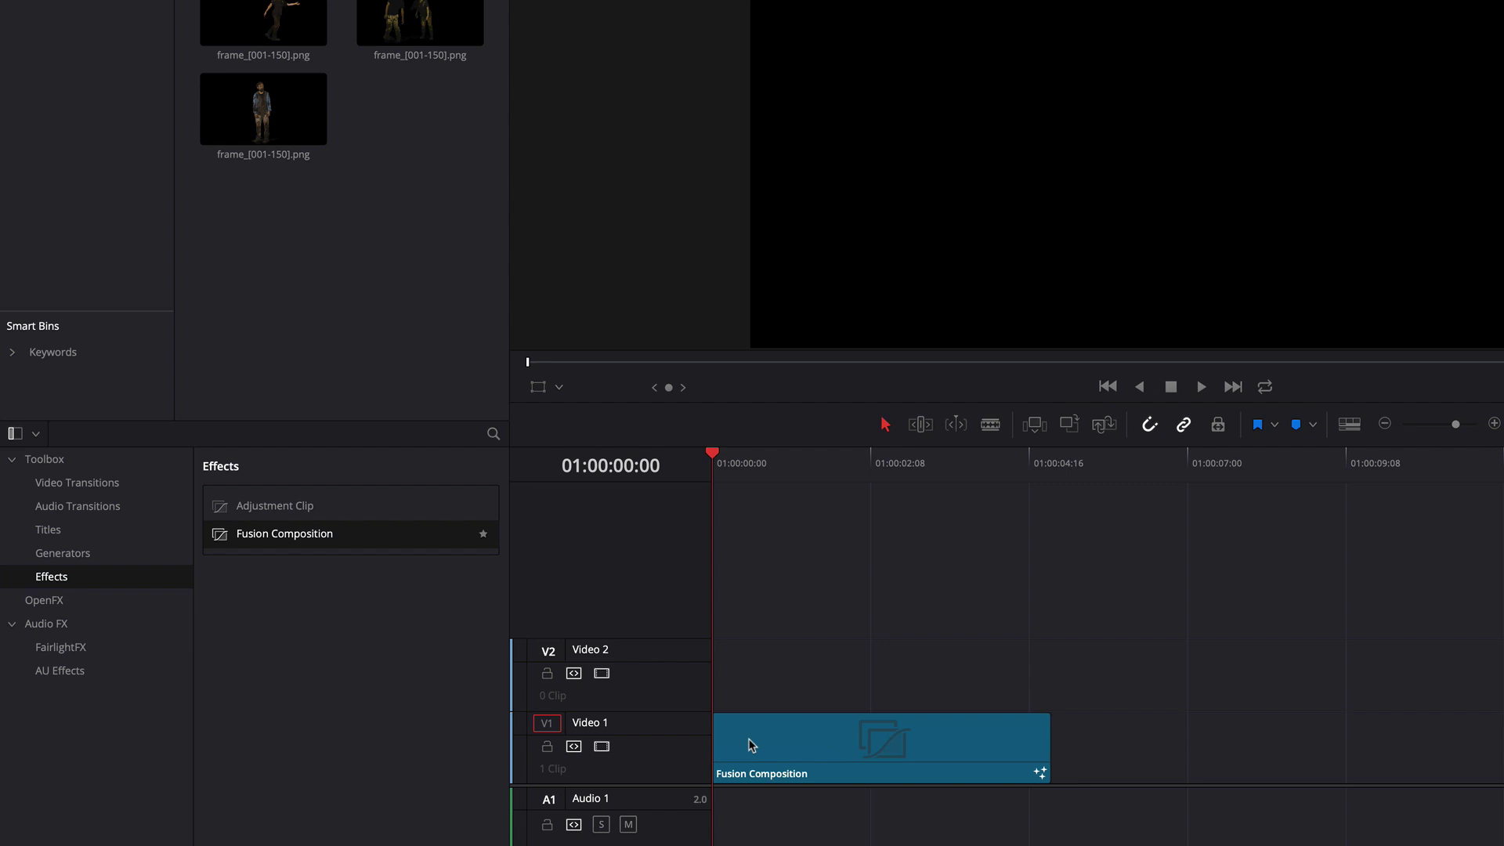
{"action": "left_click", "coordinate": [992, 735]}
{"action": "left_click_drag", "start_coordinate": [1052, 738], "coordinate": [1342, 743]}
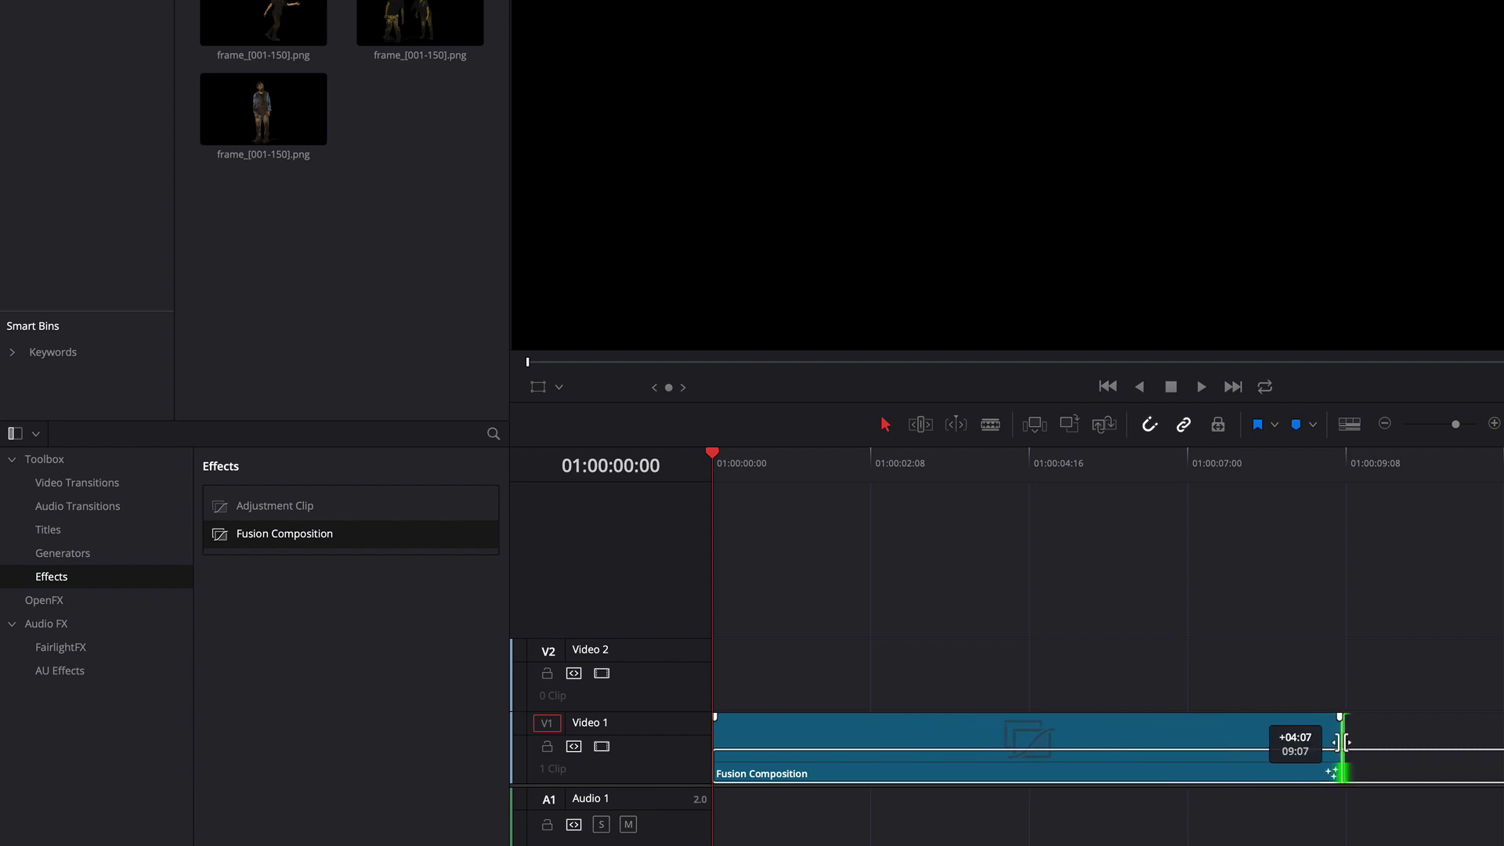
{"action": "left_click", "coordinate": [1079, 757]}
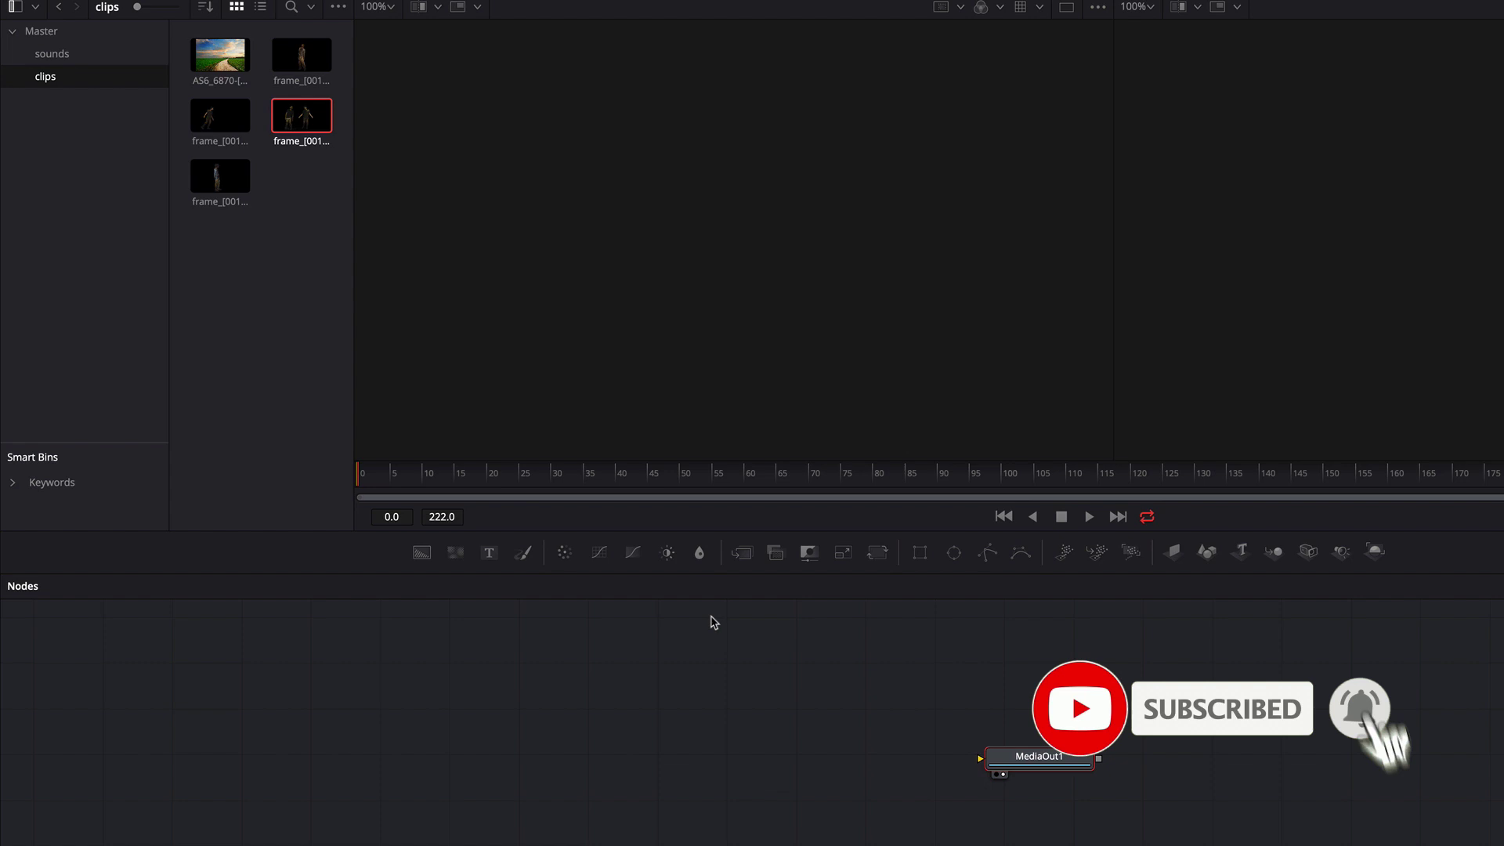
Step: Bring the AS6_6870 road photo in as MediaIn1, feeding a new Merge1 into MediaOut1
{"action": "left_click_drag", "start_coordinate": [205, 61], "coordinate": [578, 758]}
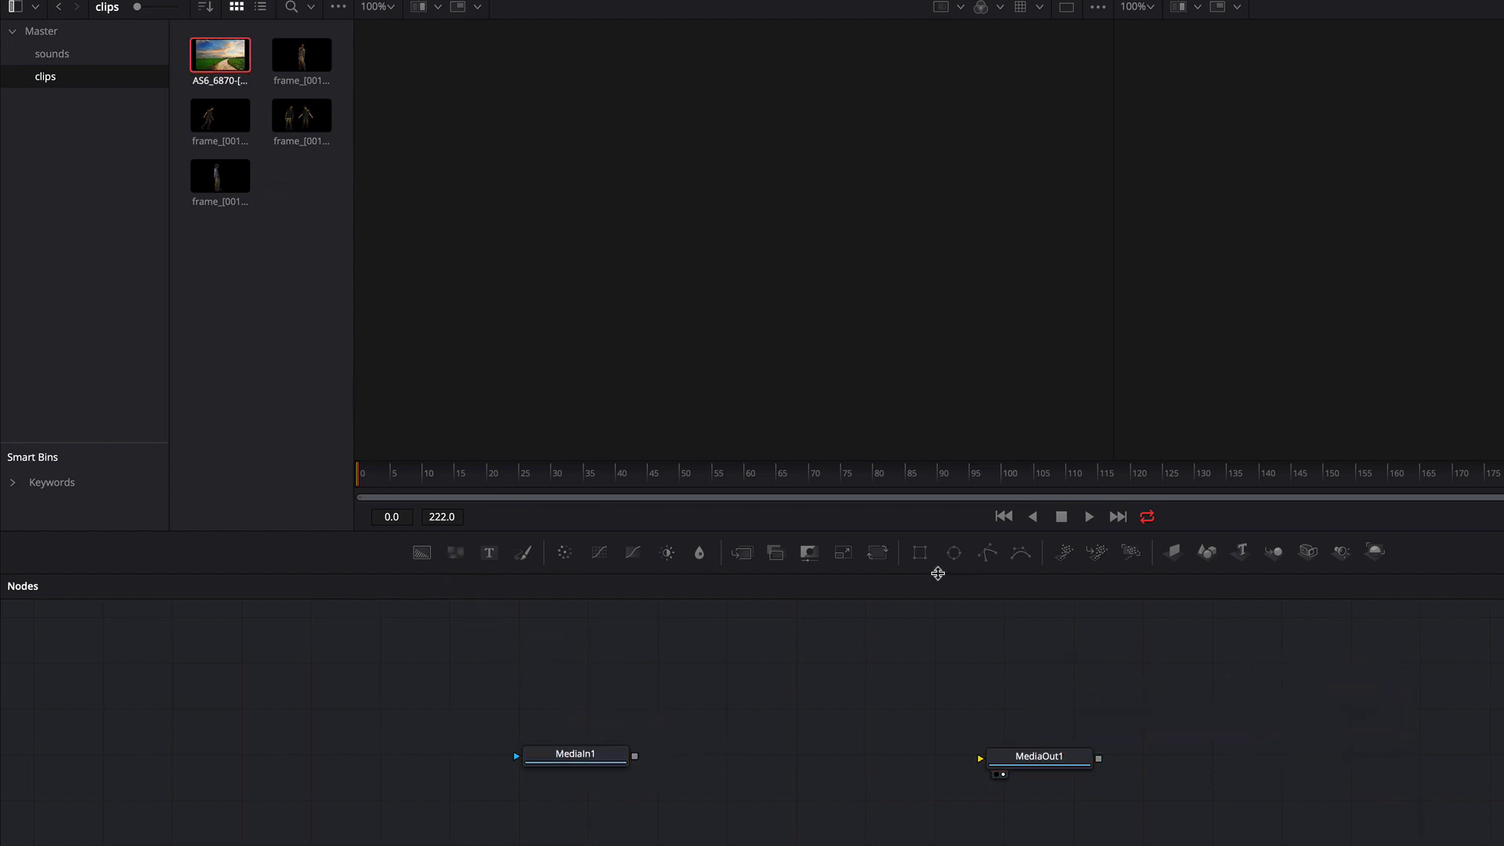
{"action": "left_click_drag", "start_coordinate": [772, 553], "coordinate": [976, 759]}
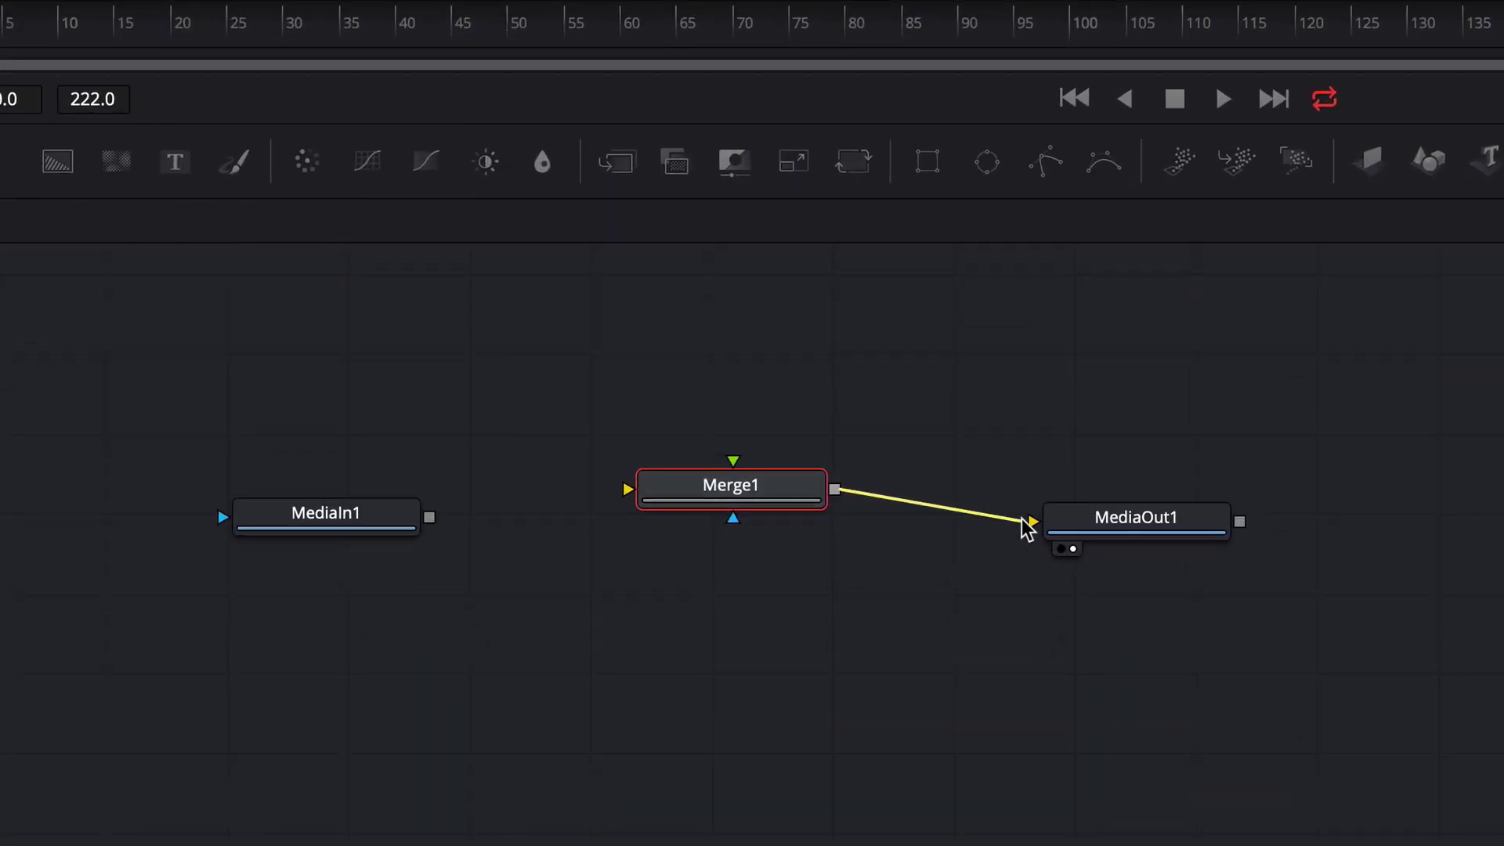
{"action": "left_click_drag", "start_coordinate": [765, 507], "coordinate": [760, 532]}
{"action": "left_click_drag", "start_coordinate": [429, 517], "coordinate": [644, 529]}
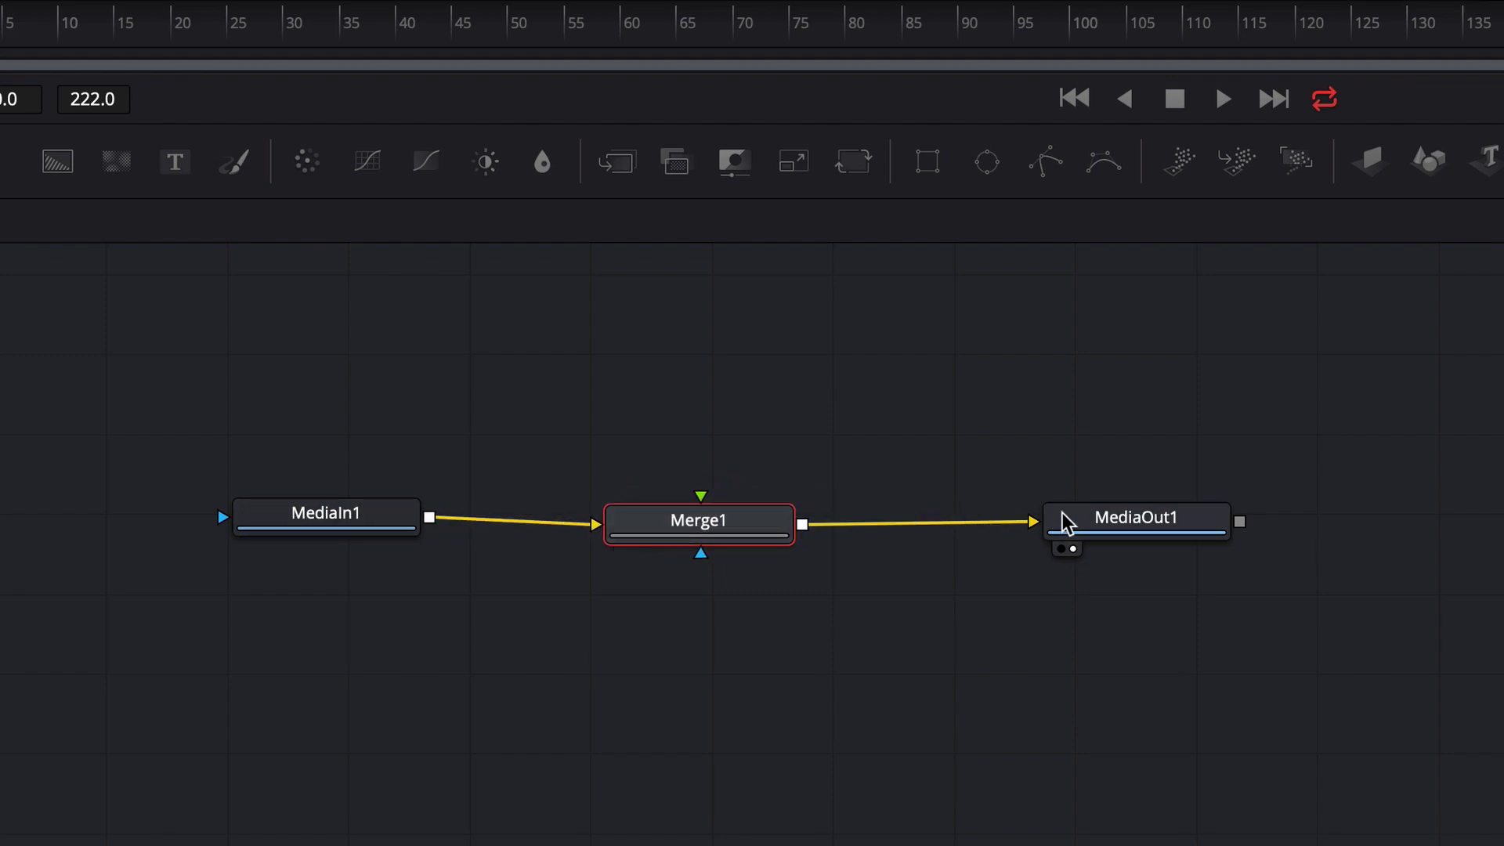
{"action": "left_click_drag", "start_coordinate": [230, 541], "coordinate": [135, 551]}
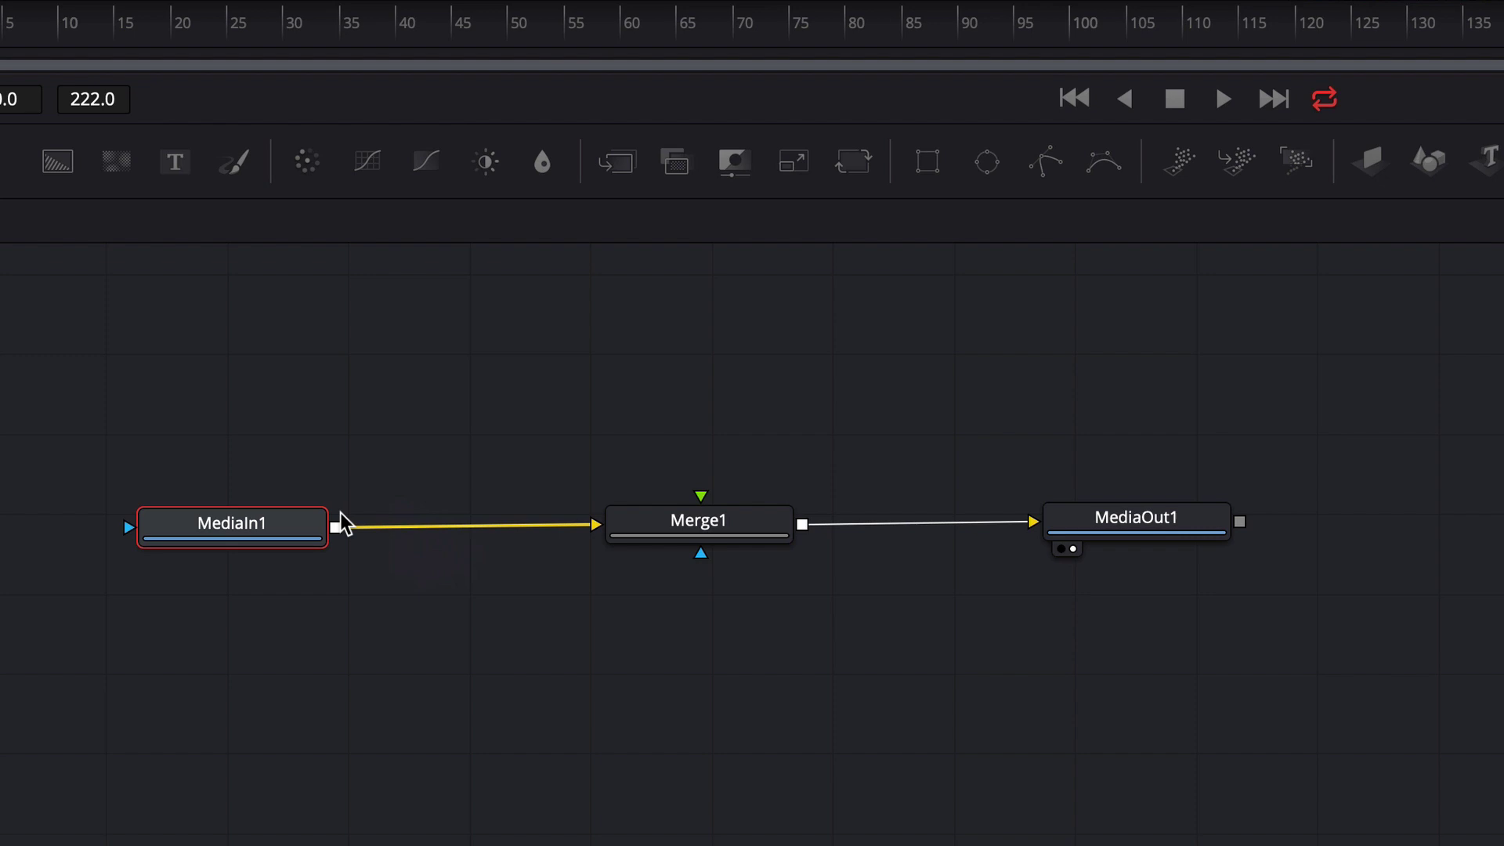
Step: Add a zombie sequence as MediaIn2 and connect it to Merge1's foreground input
{"action": "left_click_drag", "start_coordinate": [160, 134], "coordinate": [383, 483]}
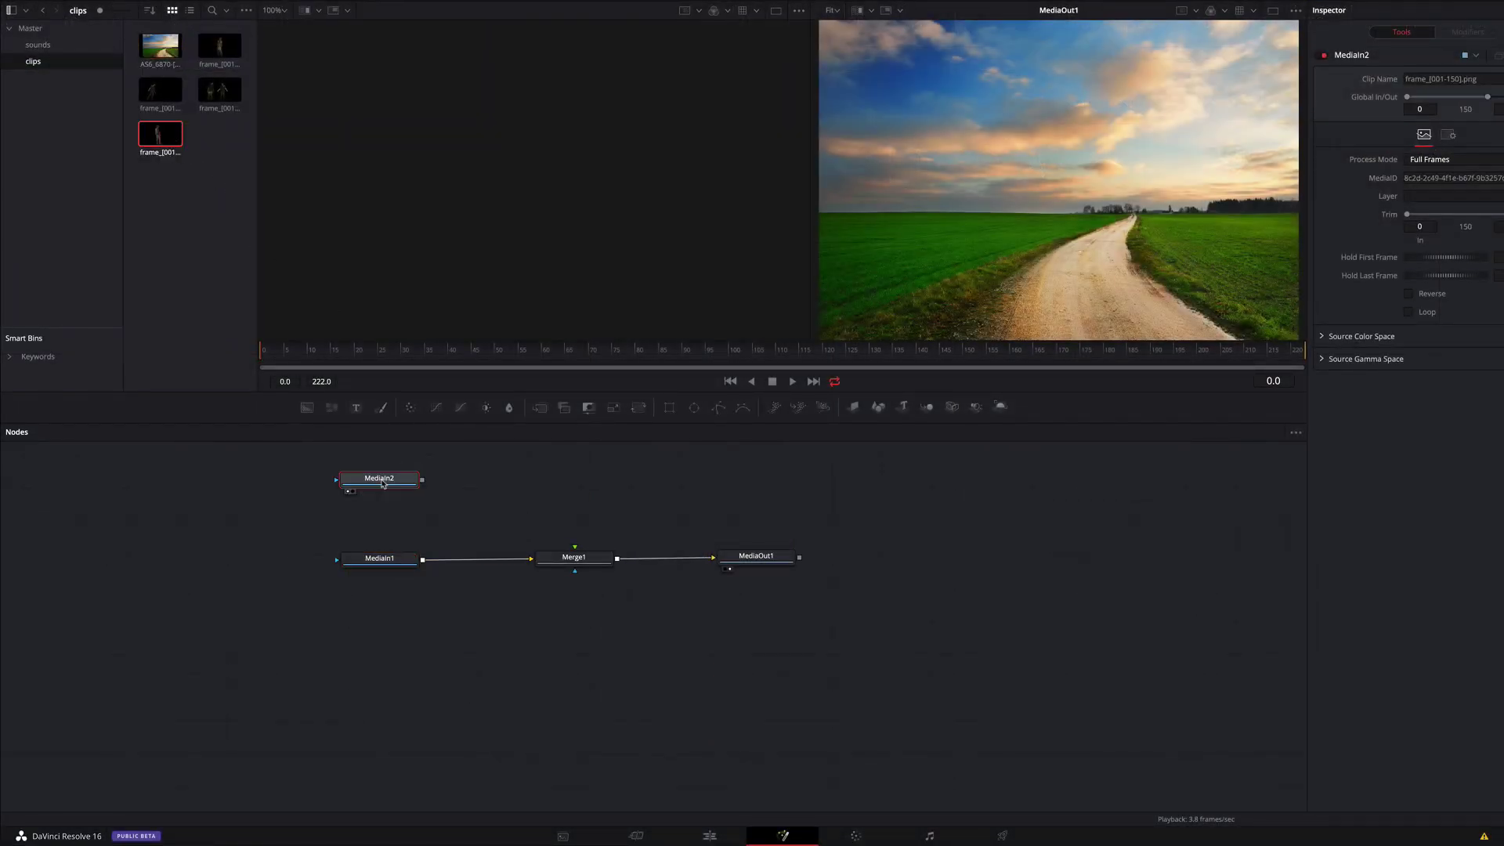
{"action": "key", "text": "1"}
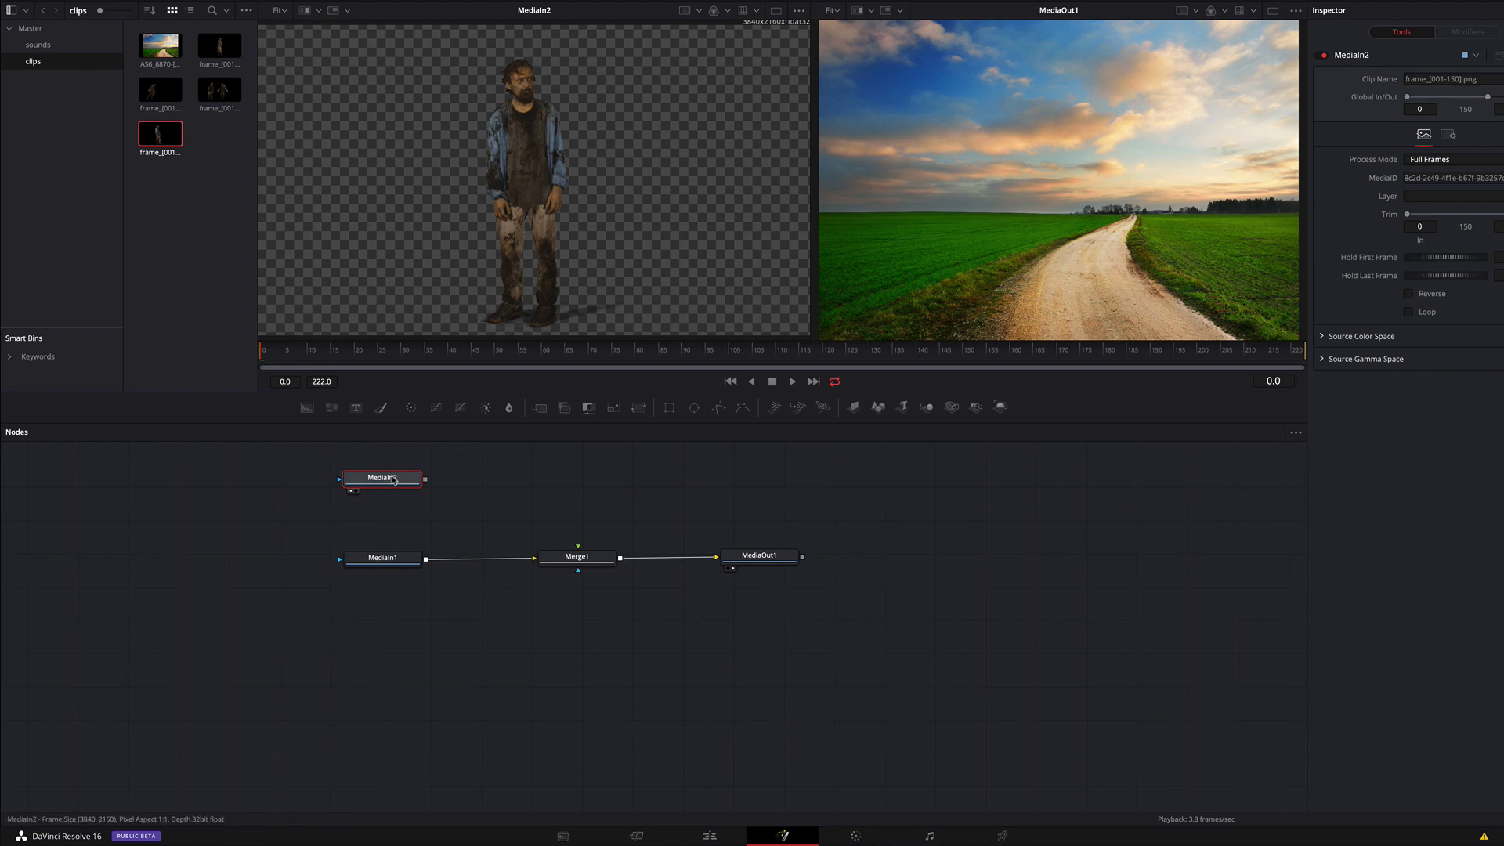
{"action": "left_click_drag", "start_coordinate": [394, 480], "coordinate": [588, 479]}
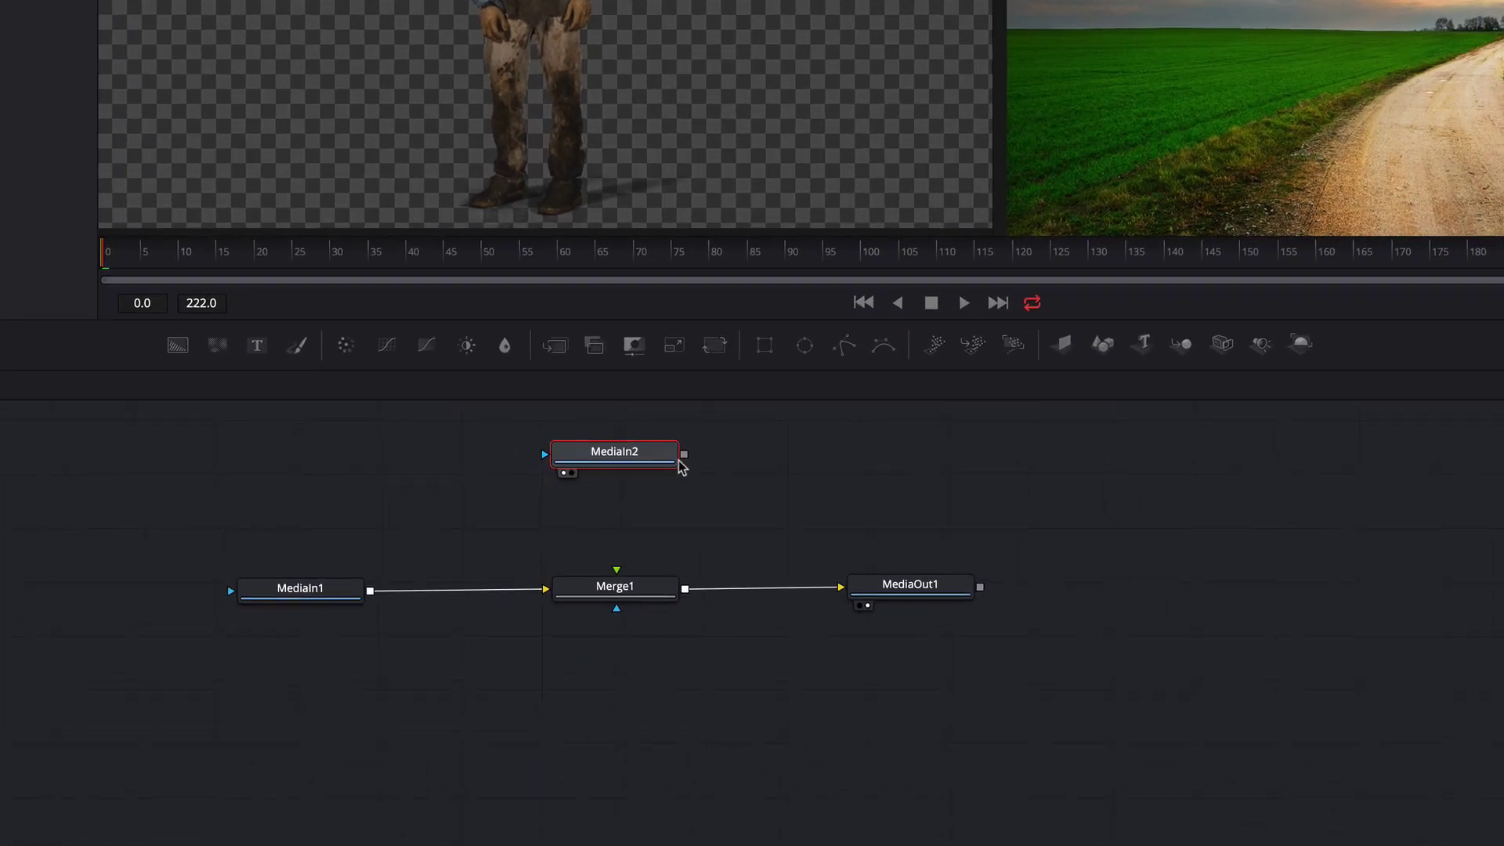
{"action": "left_click_drag", "start_coordinate": [680, 460], "coordinate": [617, 572]}
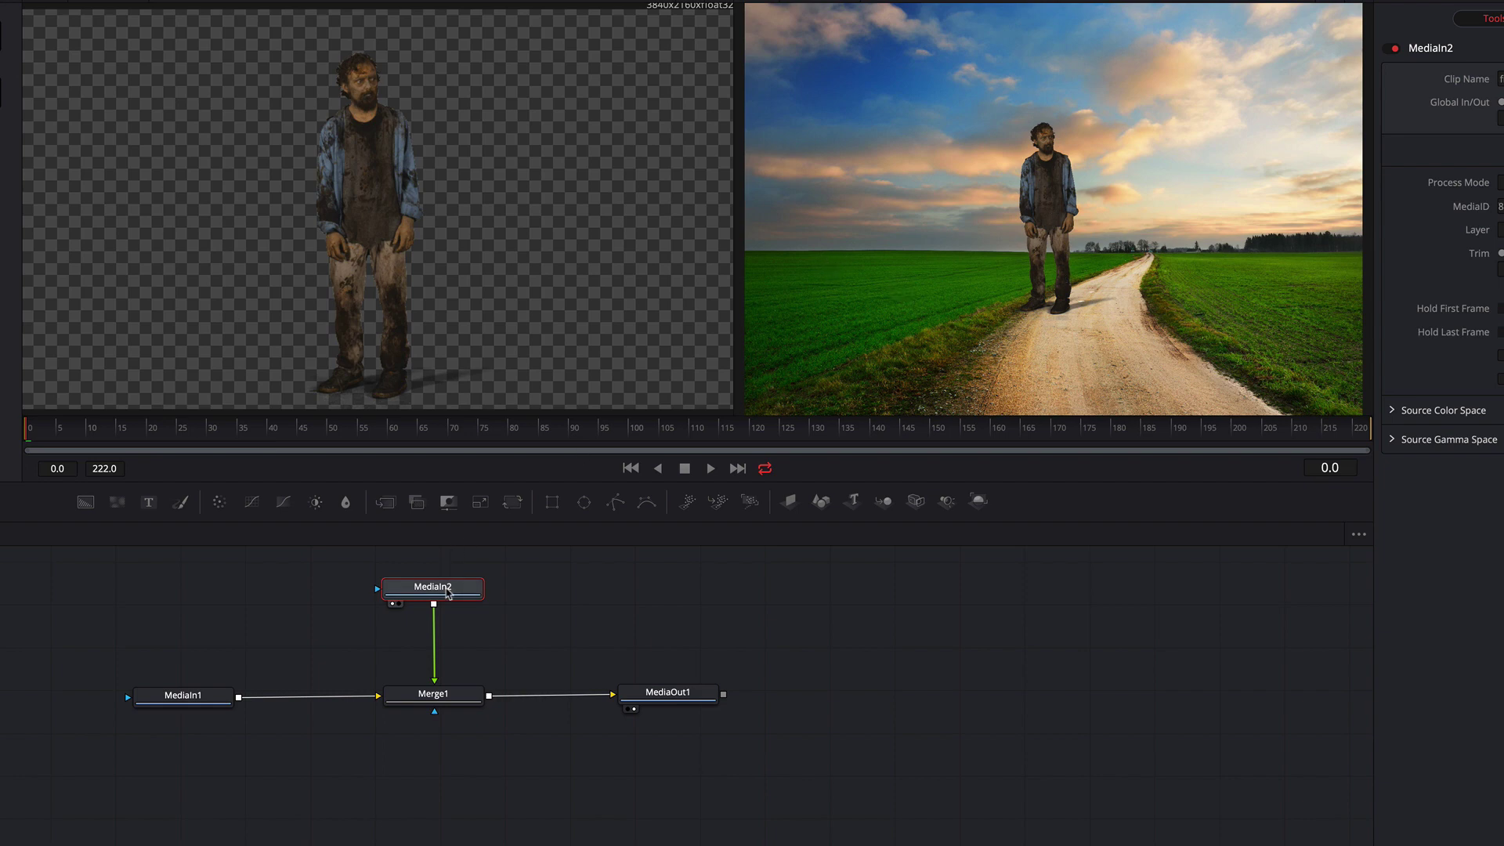
Step: Insert a Transform after MediaIn2 and shift the zombie left to Center X 0.036985
{"action": "key", "text": "shift+space"}
{"action": "type", "text": "trans"}
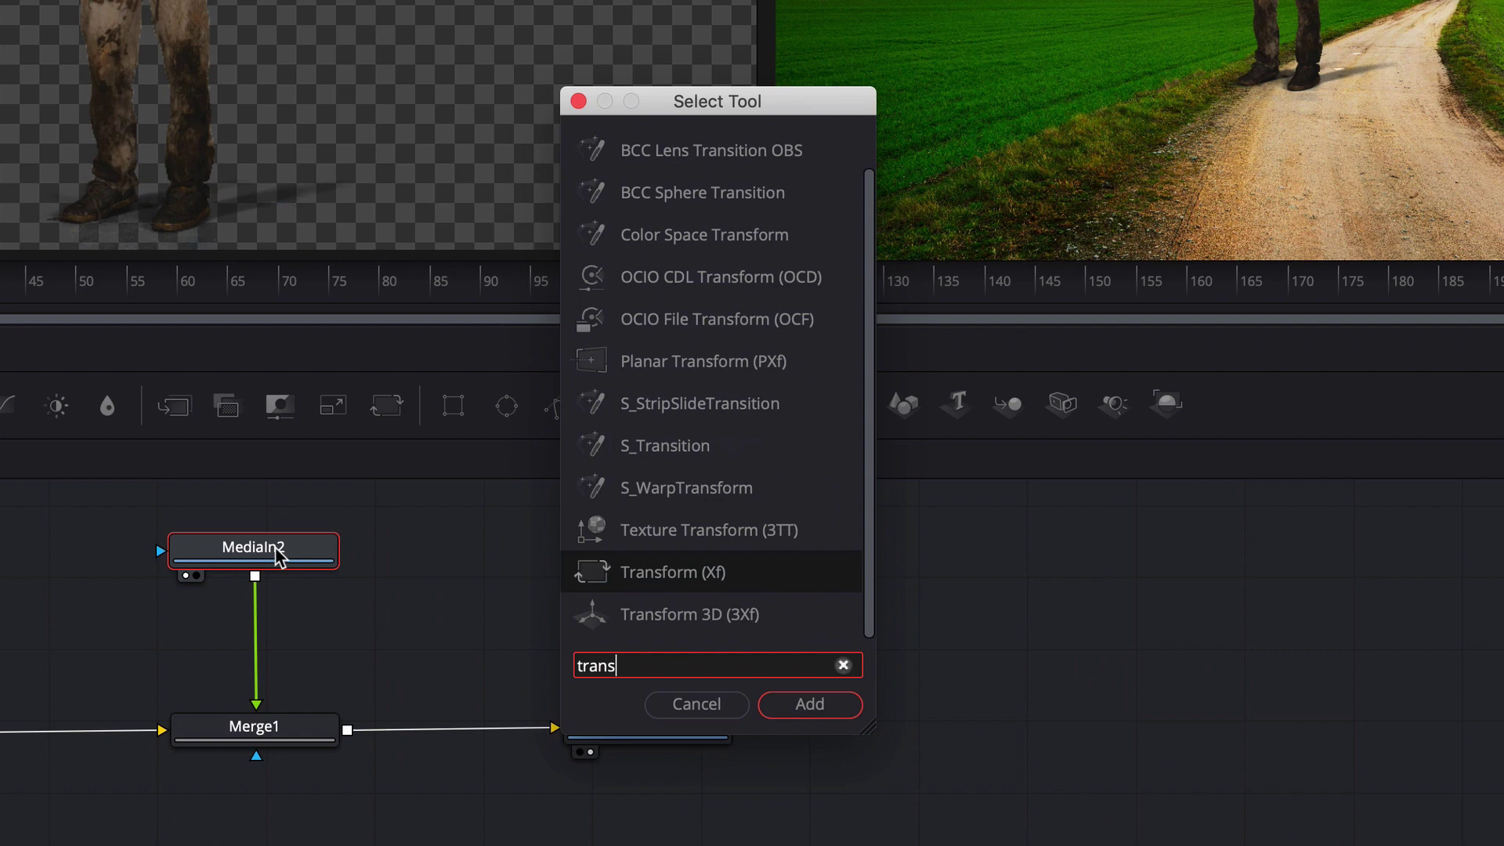
{"action": "key", "text": "Return"}
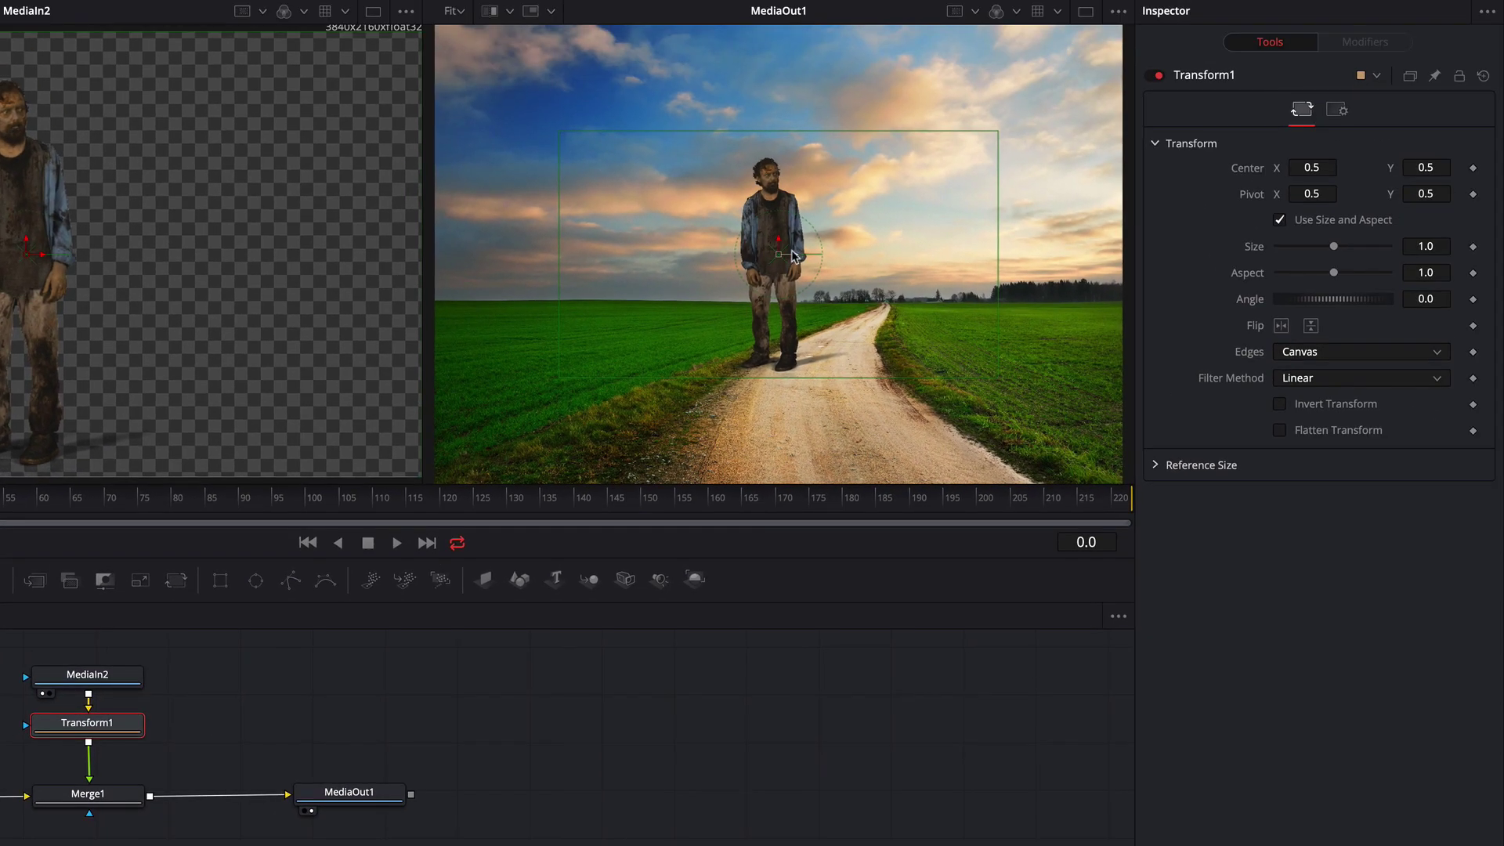
{"action": "left_click_drag", "start_coordinate": [791, 252], "coordinate": [586, 256]}
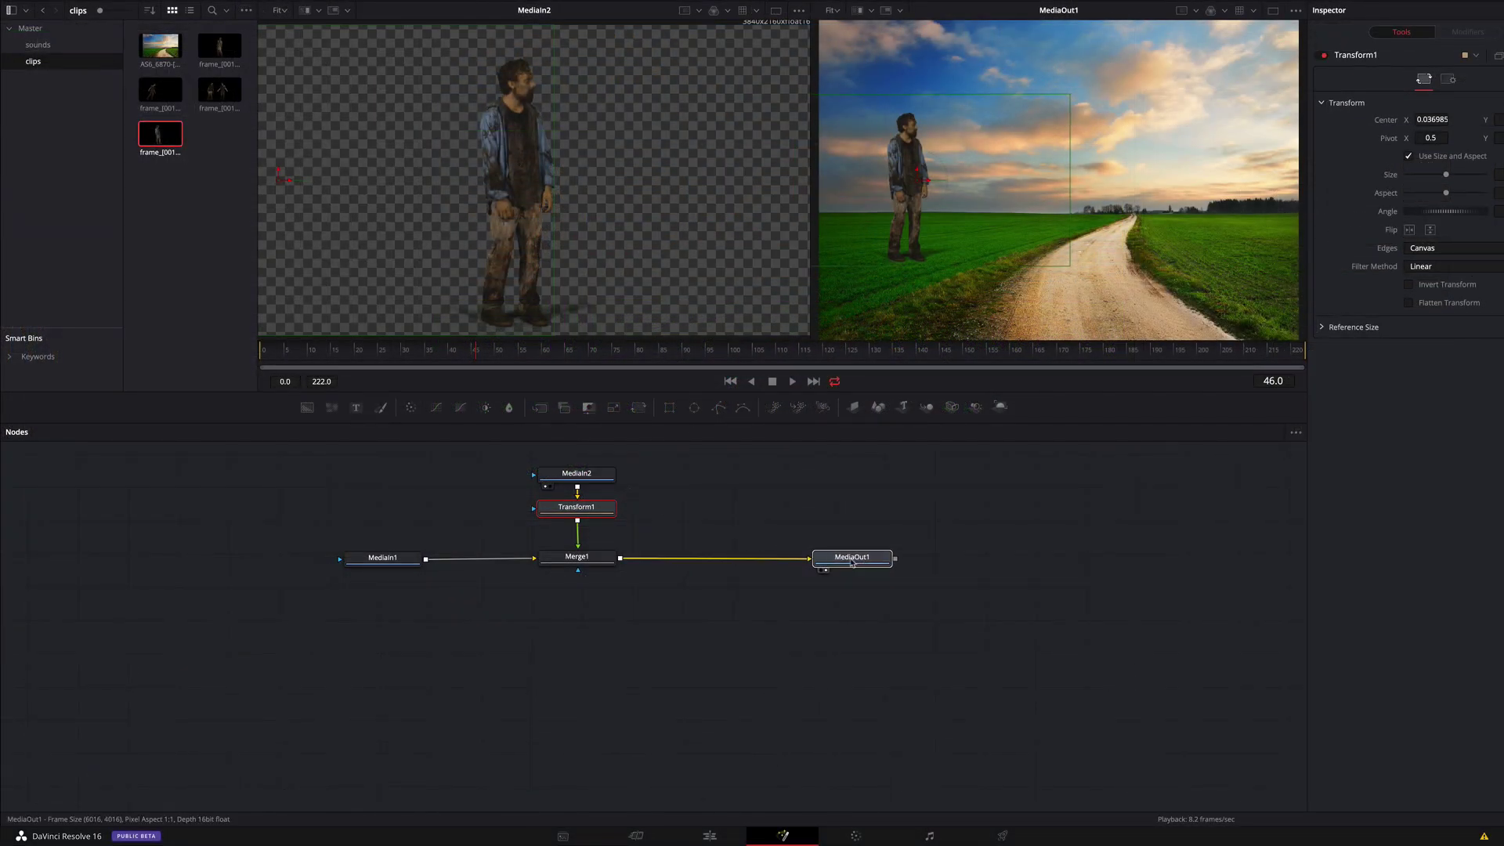
Step: Add the two-zombie sequence as MediaIn3, joined before the output through a new Merge2
{"action": "left_click", "coordinate": [851, 563]}
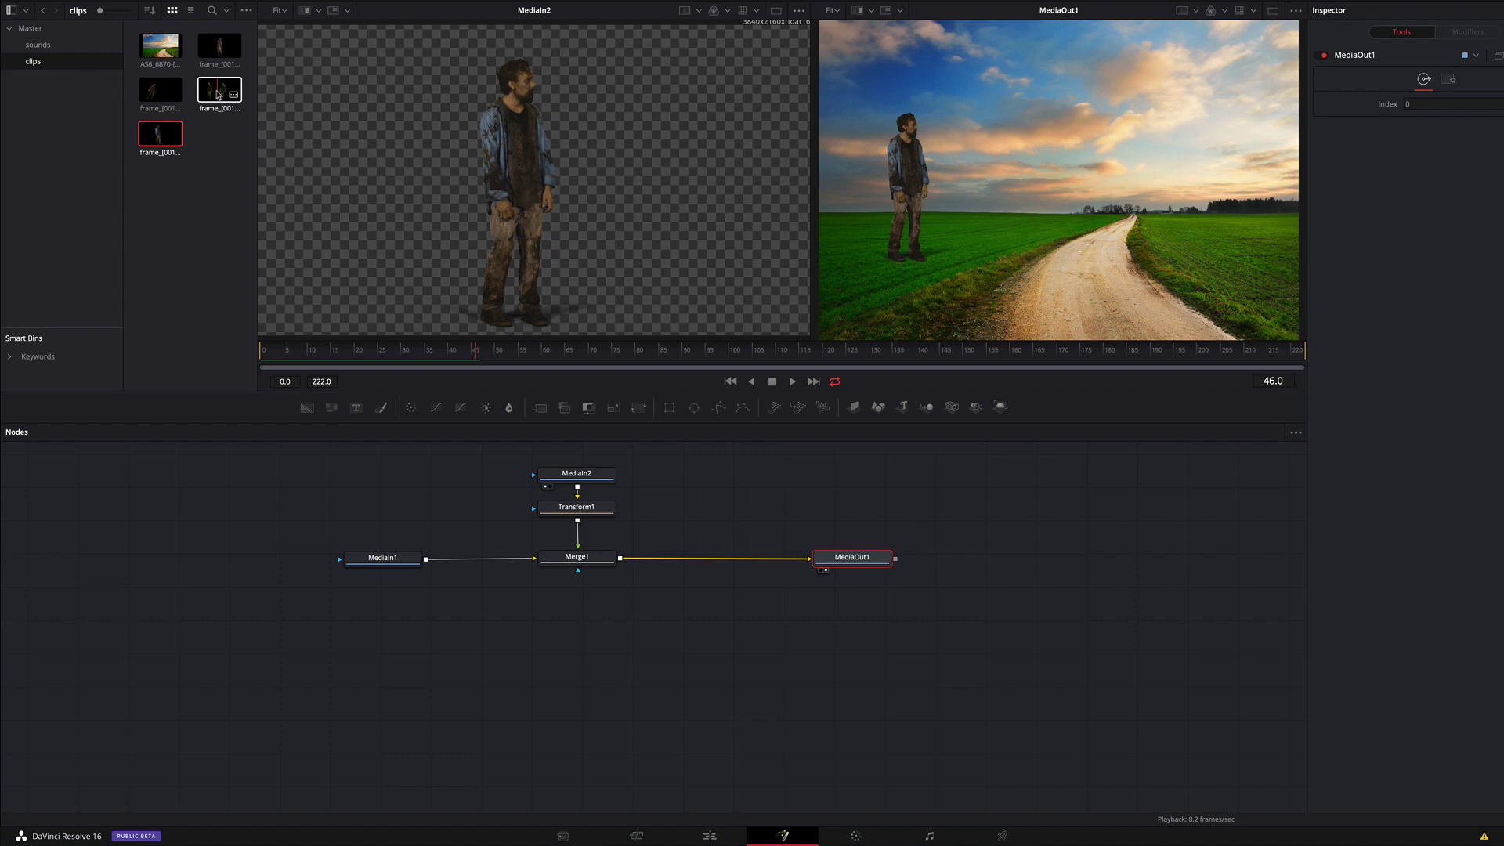
{"action": "left_click_drag", "start_coordinate": [218, 95], "coordinate": [719, 490]}
{"action": "key", "text": "1"}
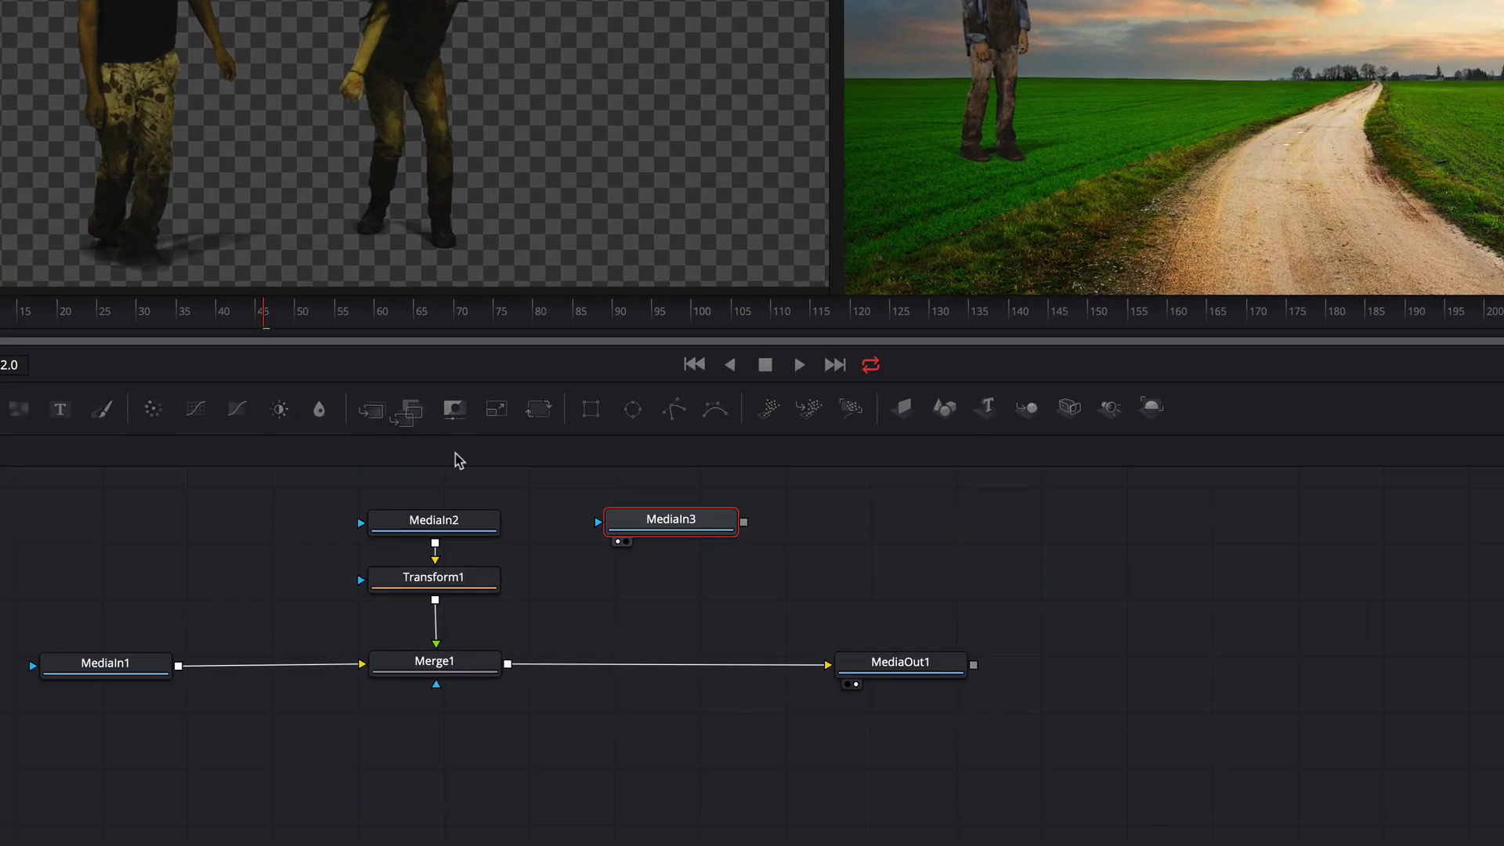
{"action": "left_click_drag", "start_coordinate": [458, 460], "coordinate": [678, 669]}
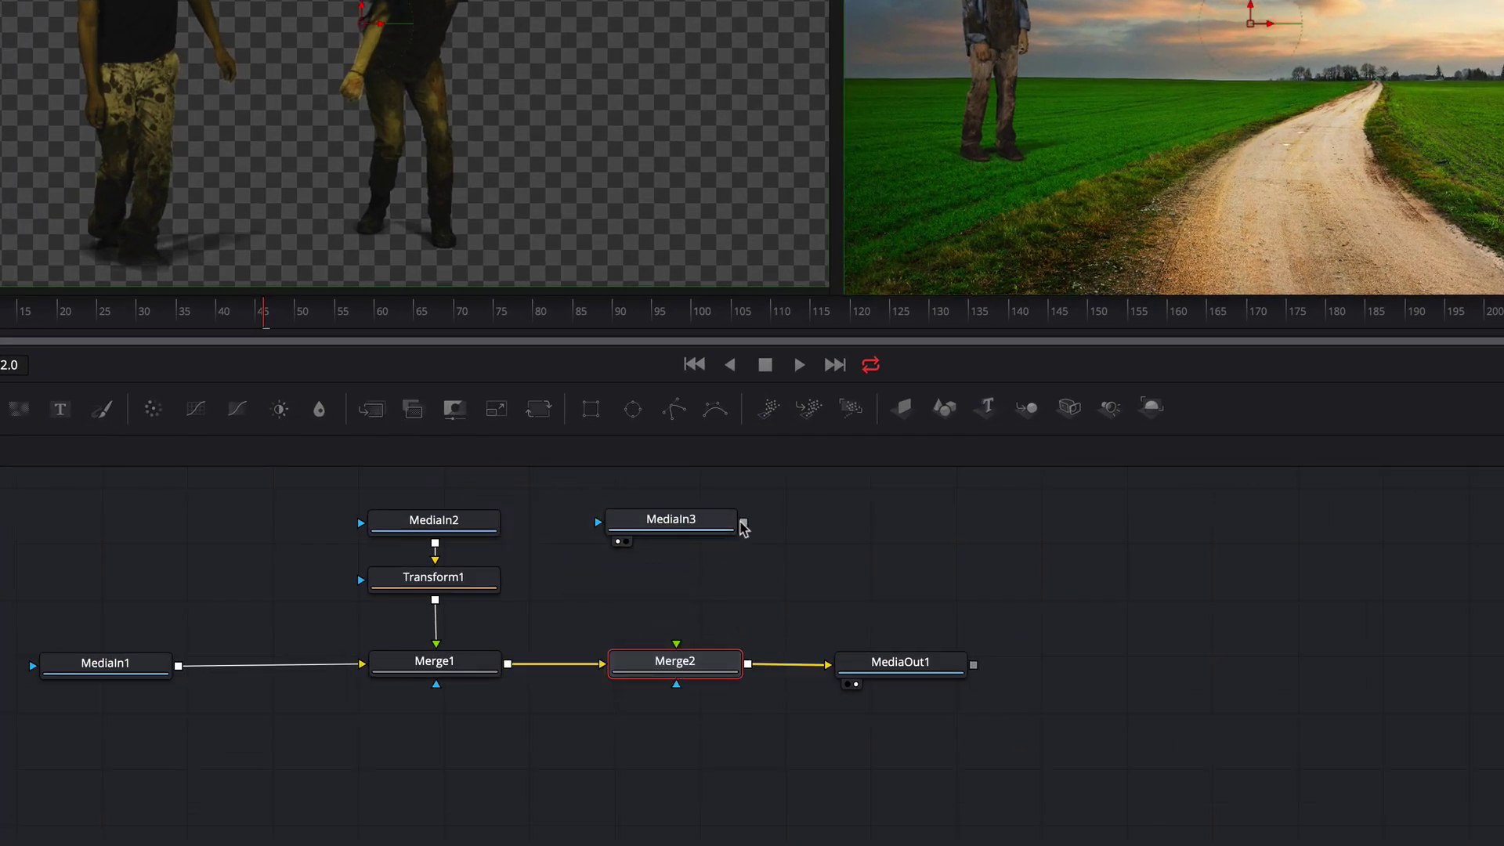
{"action": "left_click_drag", "start_coordinate": [743, 522], "coordinate": [678, 662]}
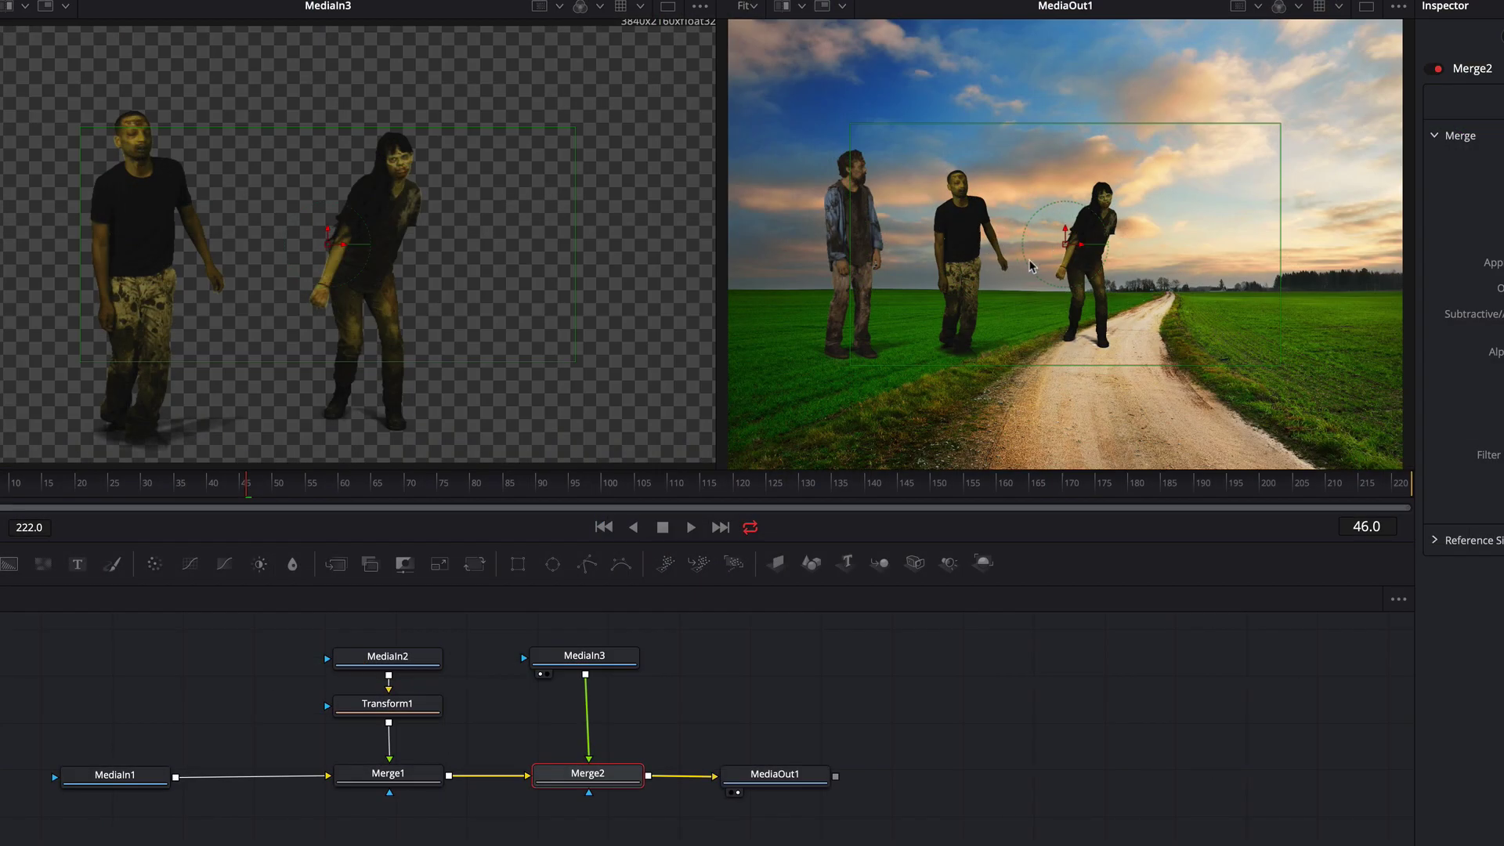
{"action": "left_click", "coordinate": [605, 658]}
Step: Insert a Duplicate tool, Duplicate1, between MediaIn3 and Merge2
{"action": "key", "text": "shift+space"}
{"action": "type", "text": "dup"}
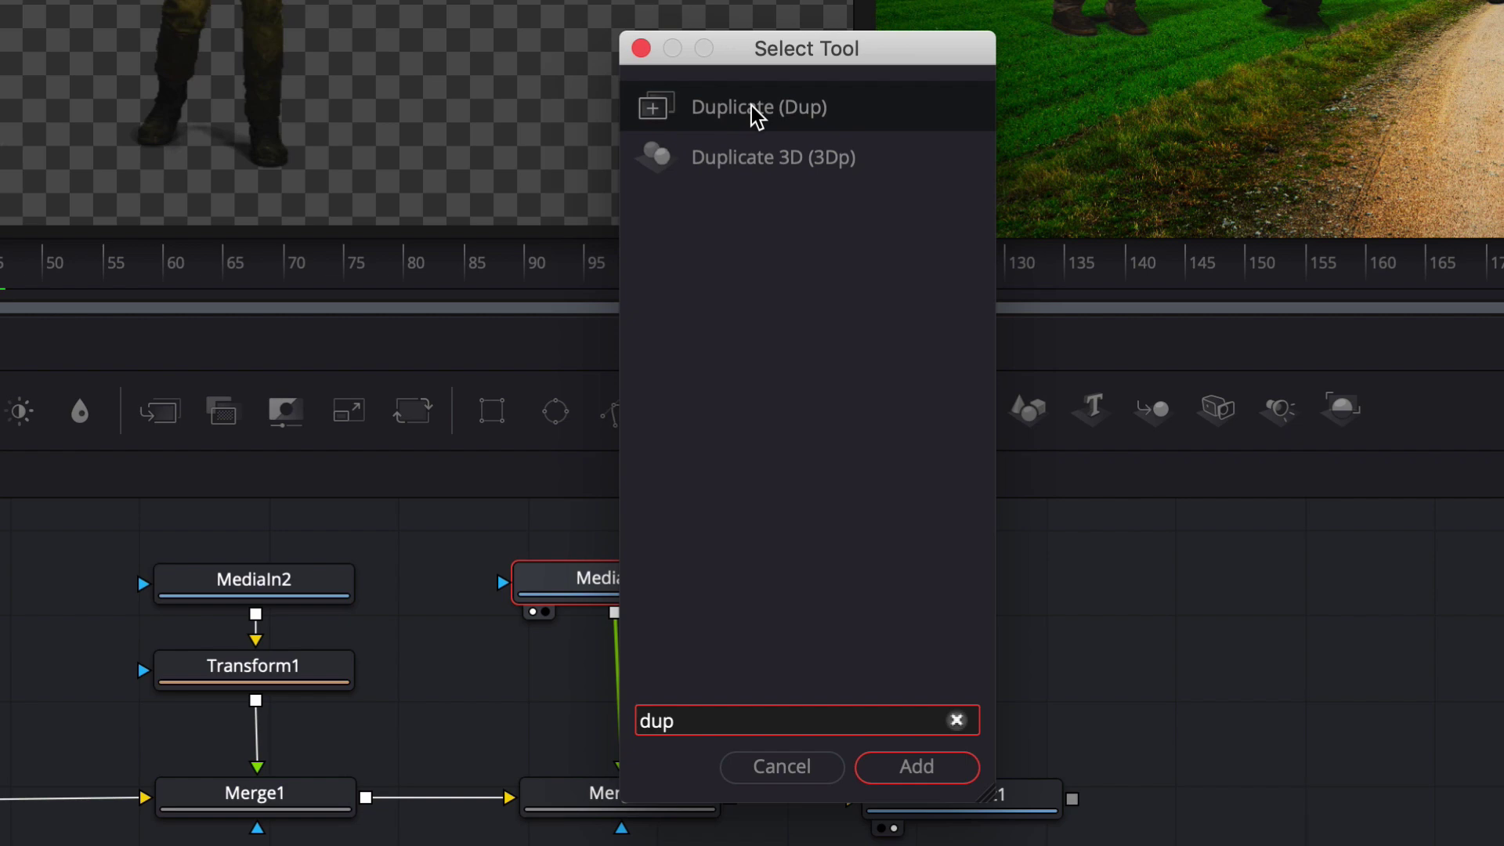
{"action": "left_click", "coordinate": [754, 116]}
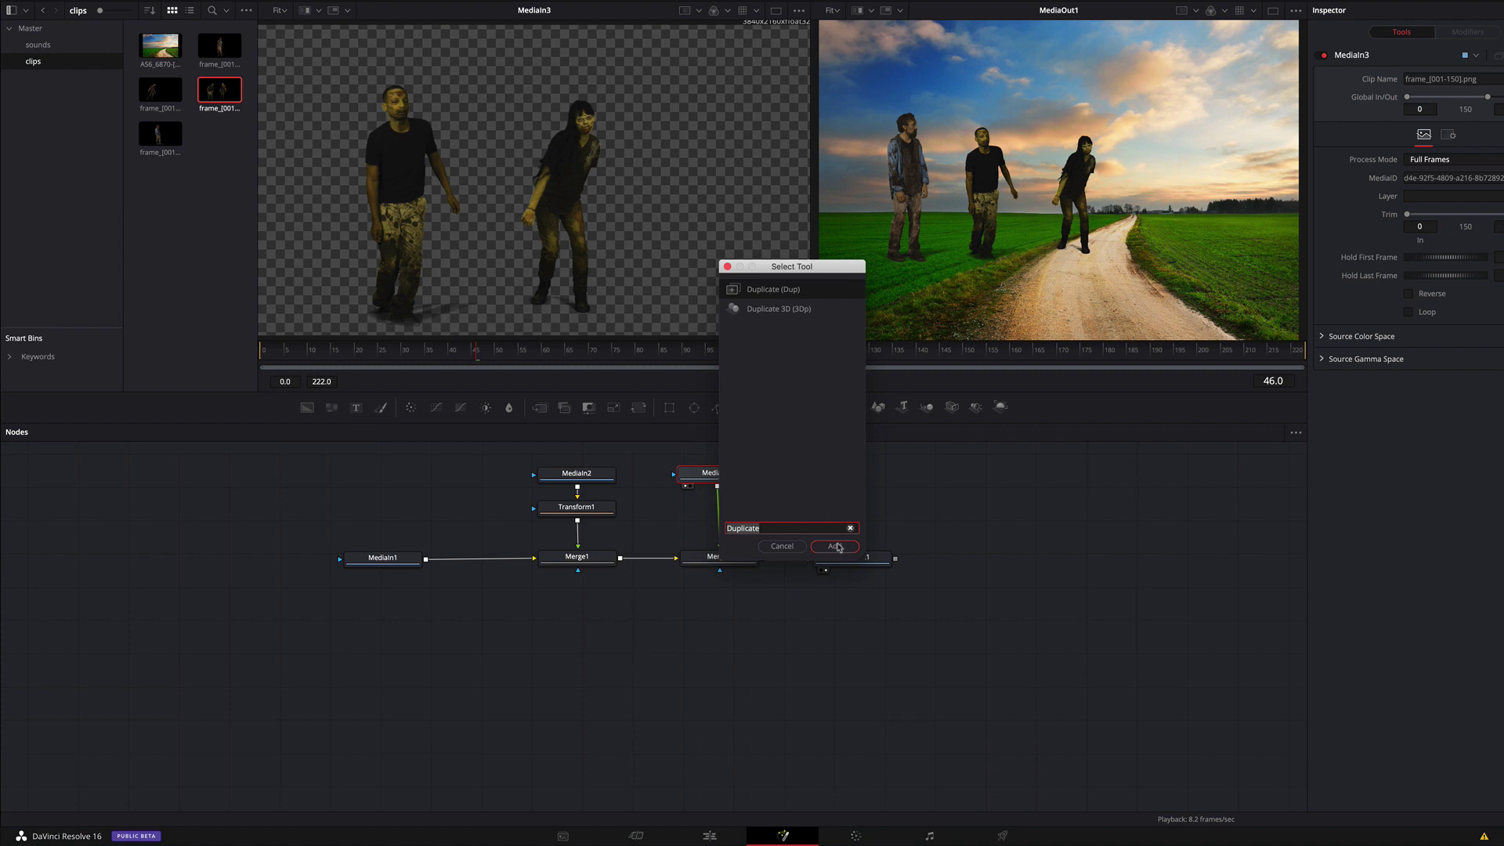
{"action": "left_click", "coordinate": [835, 546]}
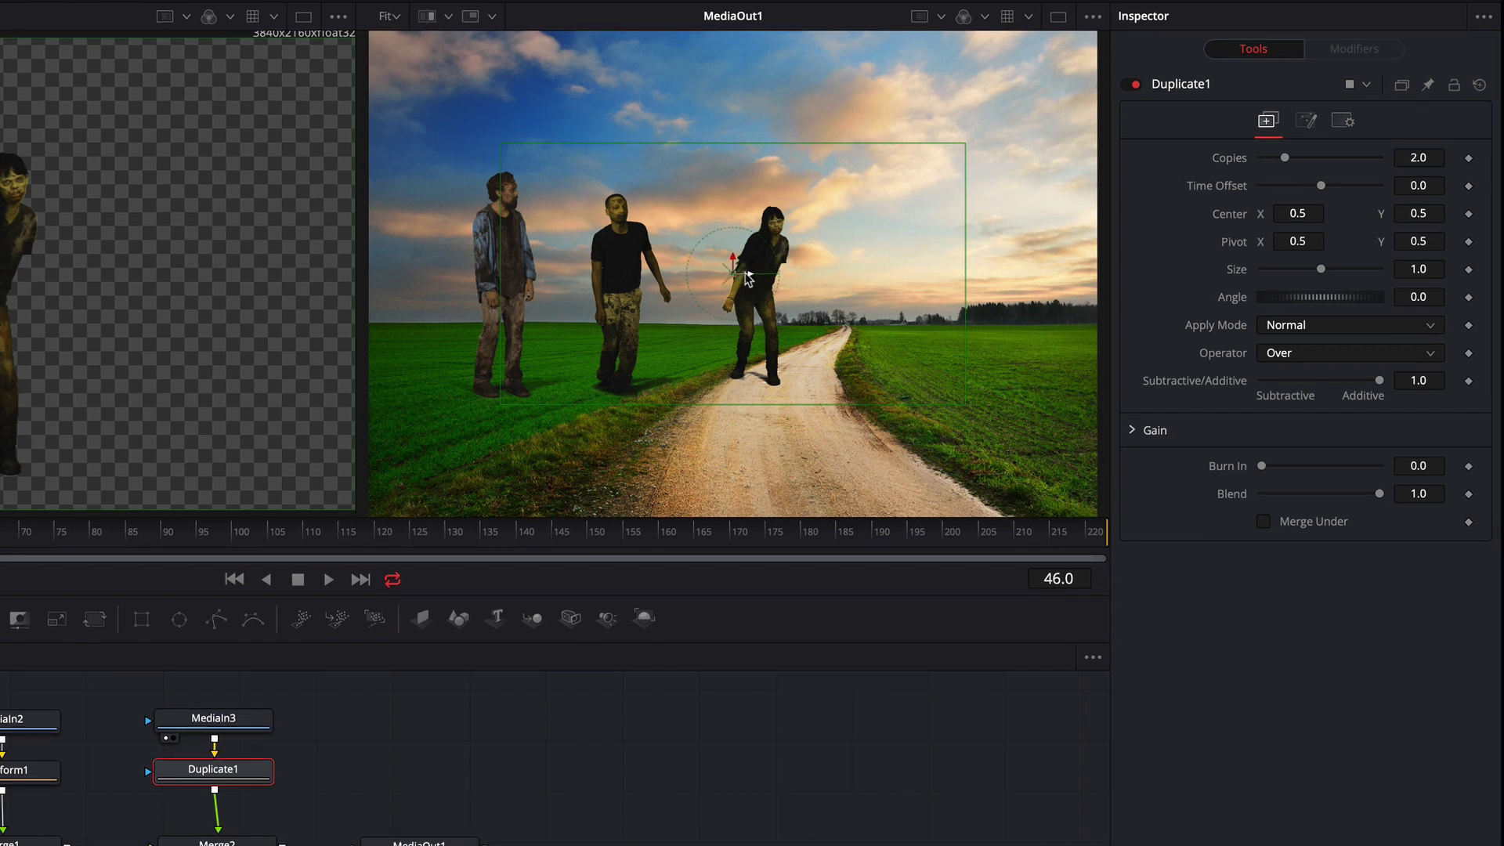
Step: Spread Duplicate1's copies rightward at Size 0.647883 and set Time Offset to 10
{"action": "left_click_drag", "start_coordinate": [746, 278], "coordinate": [818, 280]}
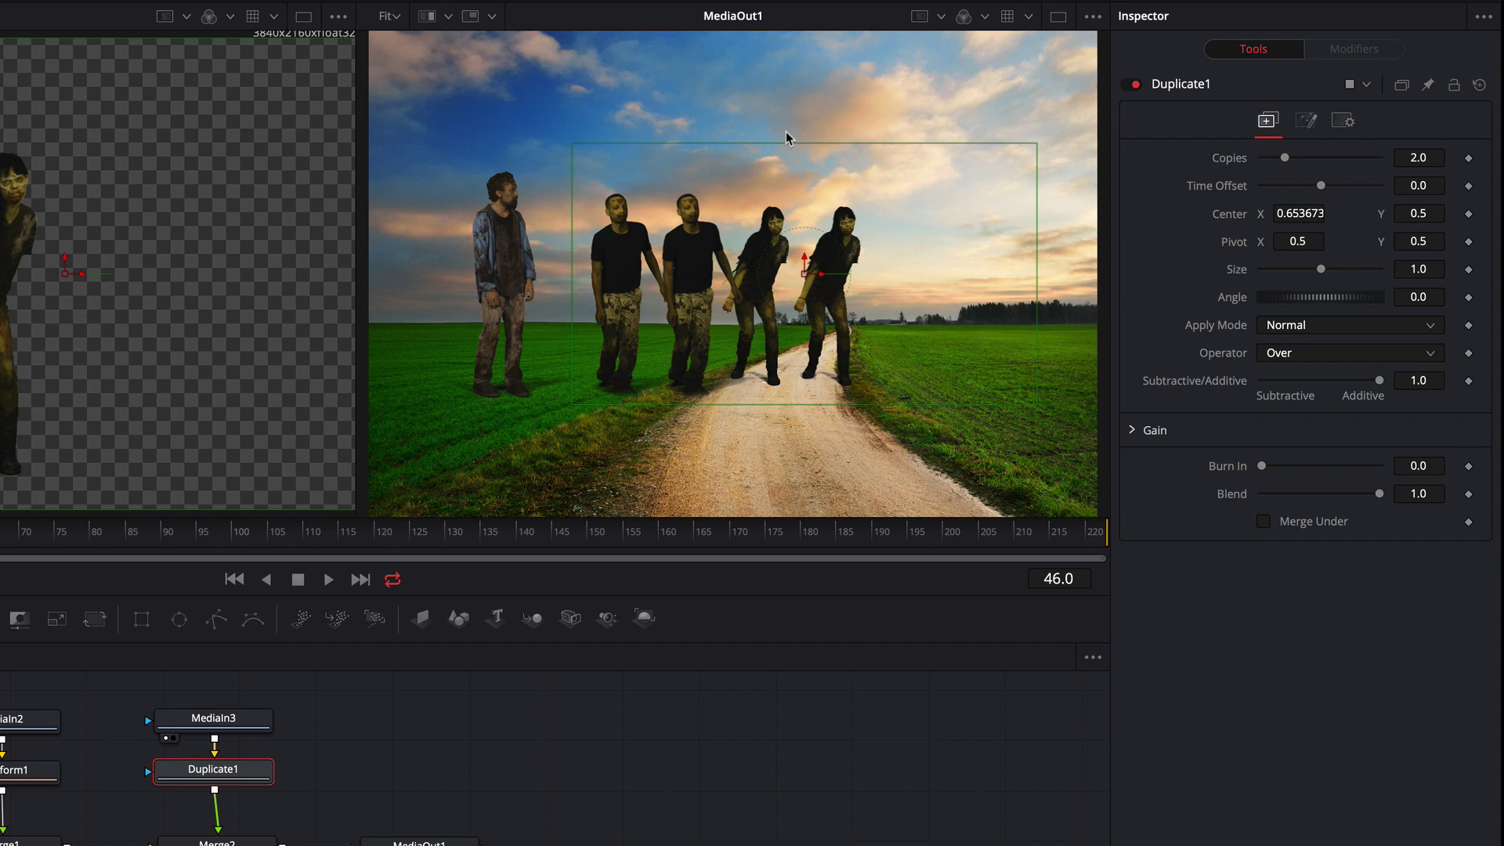
{"action": "left_click_drag", "start_coordinate": [786, 143], "coordinate": [794, 189]}
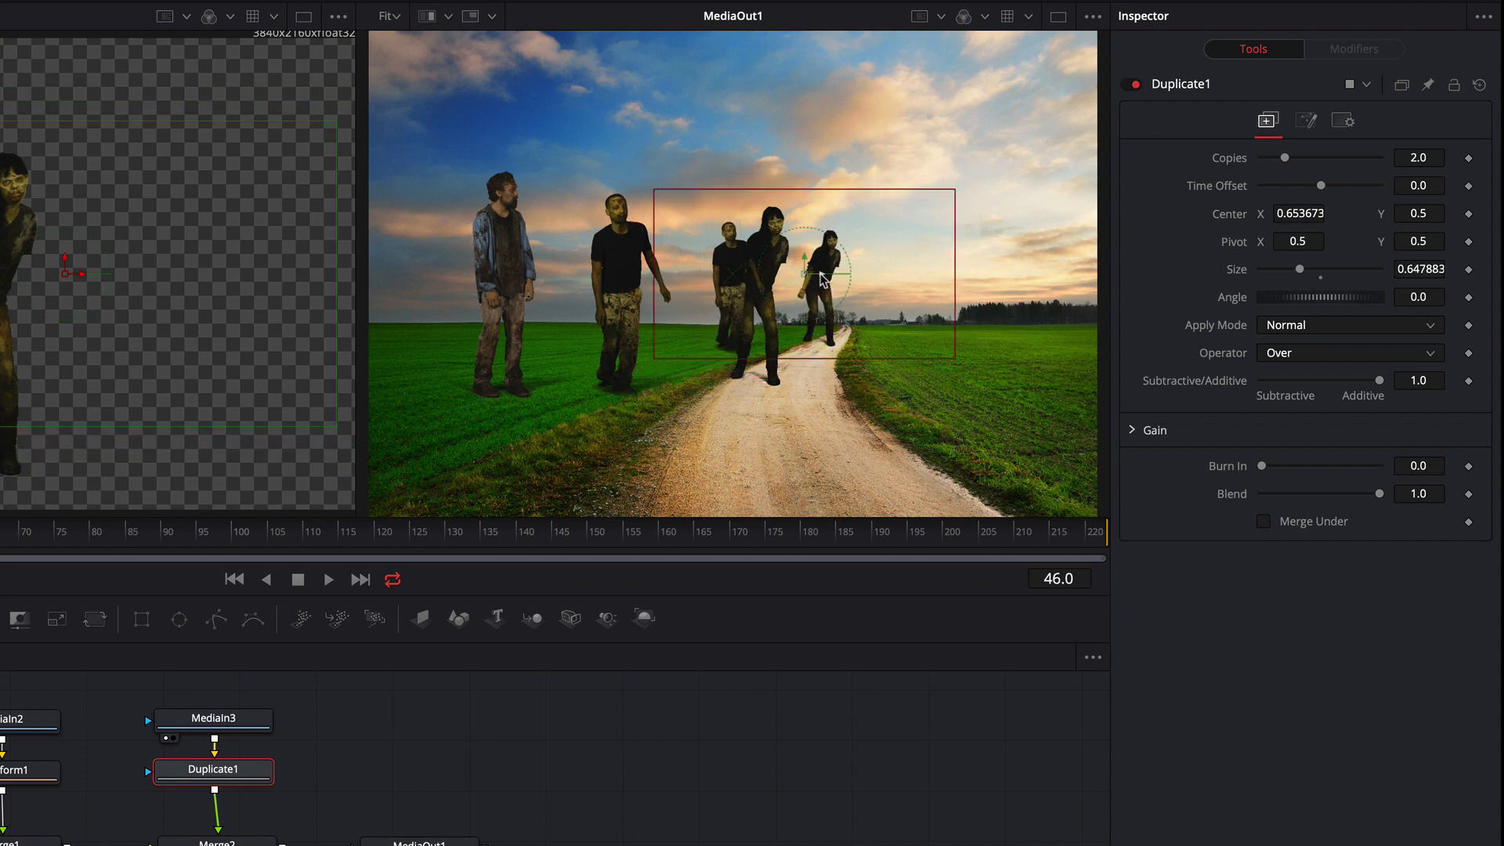
{"action": "left_click_drag", "start_coordinate": [823, 278], "coordinate": [929, 279]}
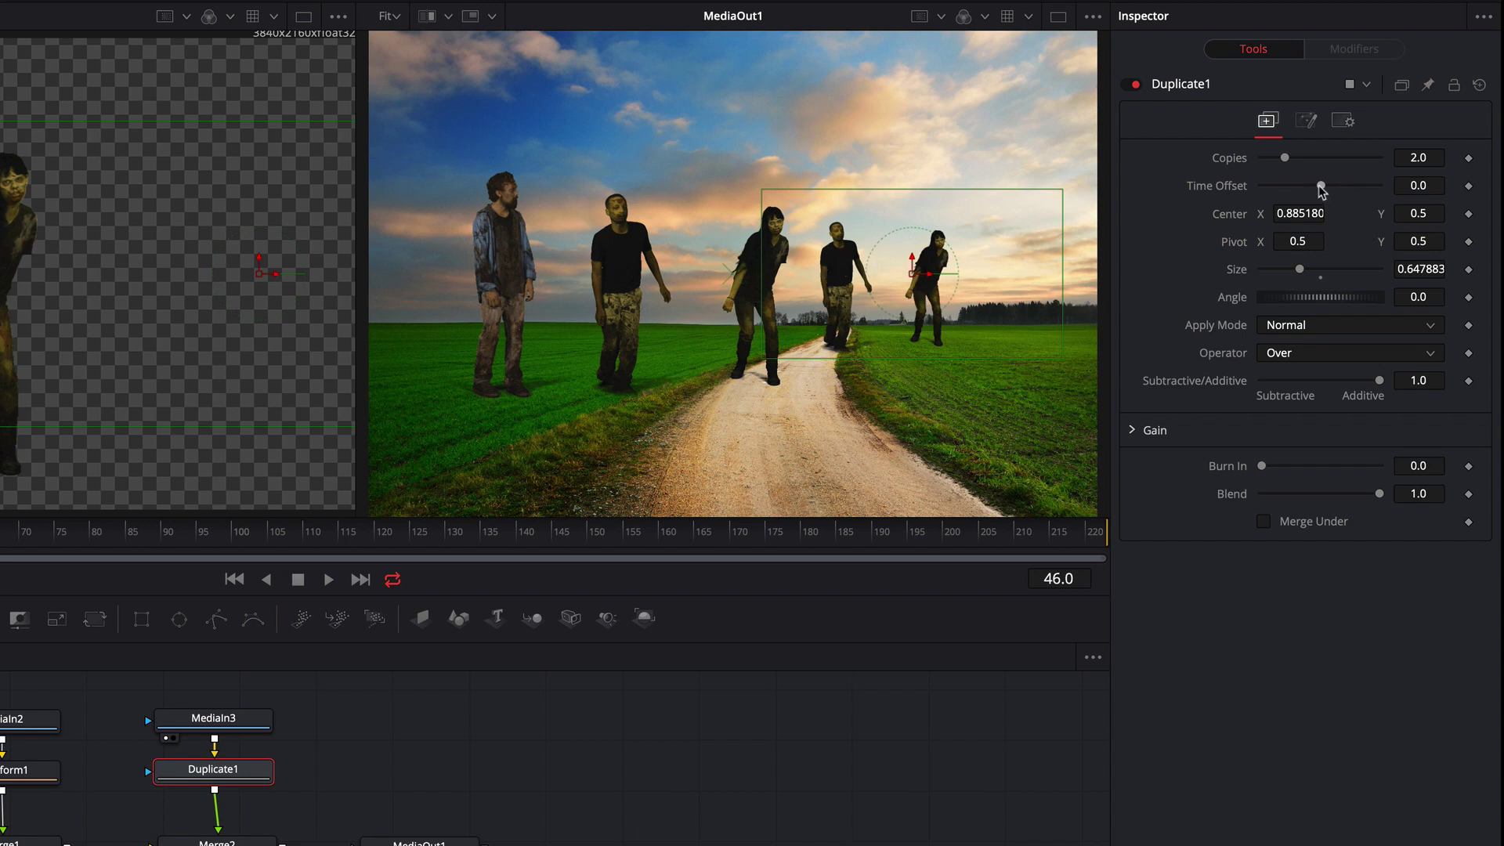
{"action": "left_click_drag", "start_coordinate": [1322, 186], "coordinate": [1380, 188]}
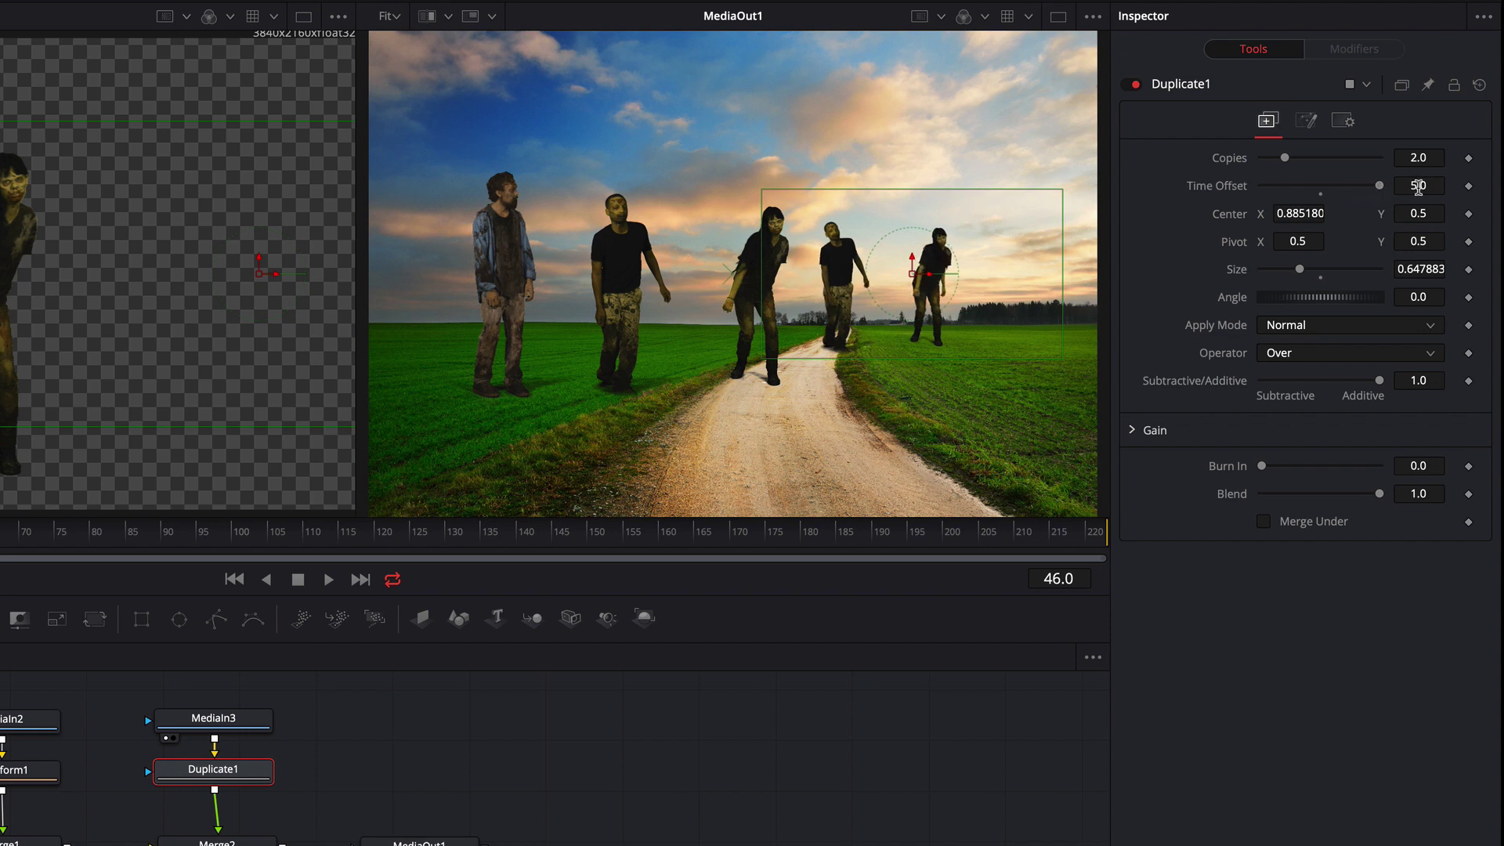
{"action": "left_click", "coordinate": [1418, 185]}
{"action": "type", "text": "10"}
{"action": "key", "text": "Tab"}
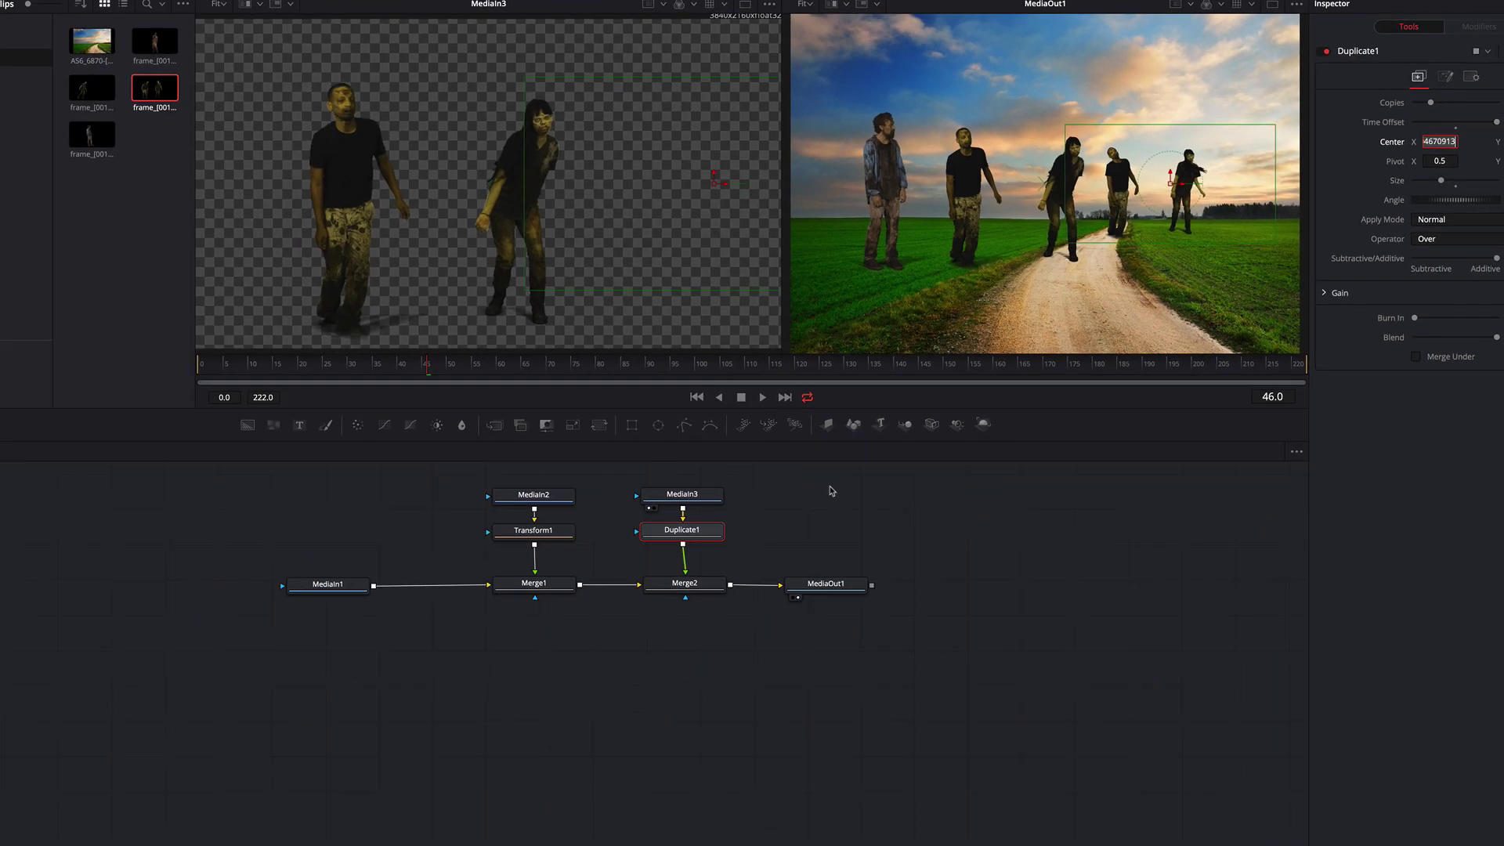
Step: Add the walking woman clip as MediaIn4, merged before the output through a new Merge3
{"action": "left_click_drag", "start_coordinate": [827, 584], "coordinate": [899, 585]}
{"action": "left_click", "coordinate": [843, 528]}
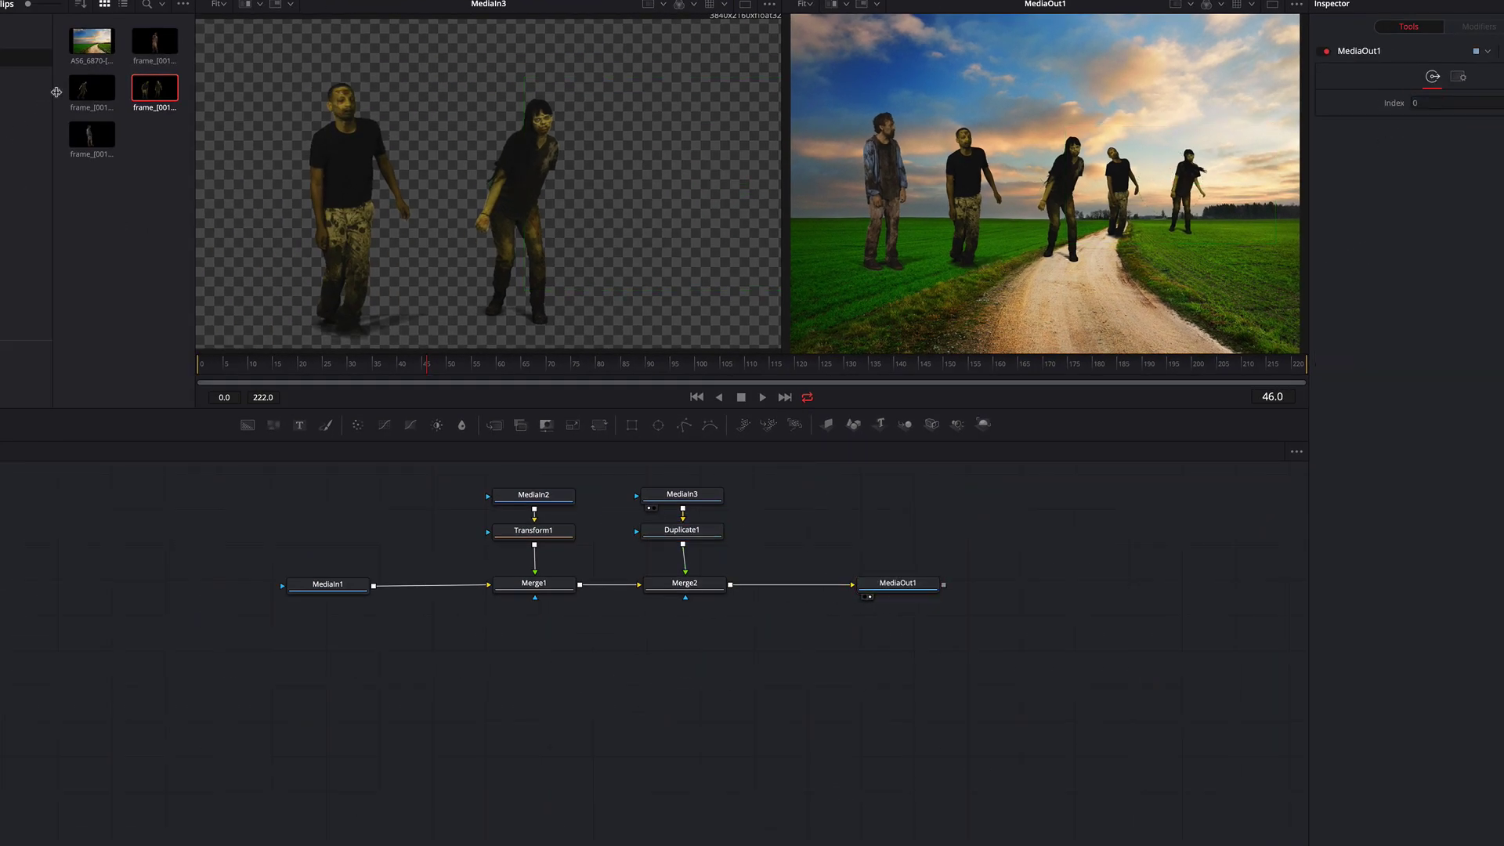
{"action": "left_click_drag", "start_coordinate": [92, 88], "coordinate": [803, 498]}
{"action": "left_click_drag", "start_coordinate": [898, 583], "coordinate": [974, 582]}
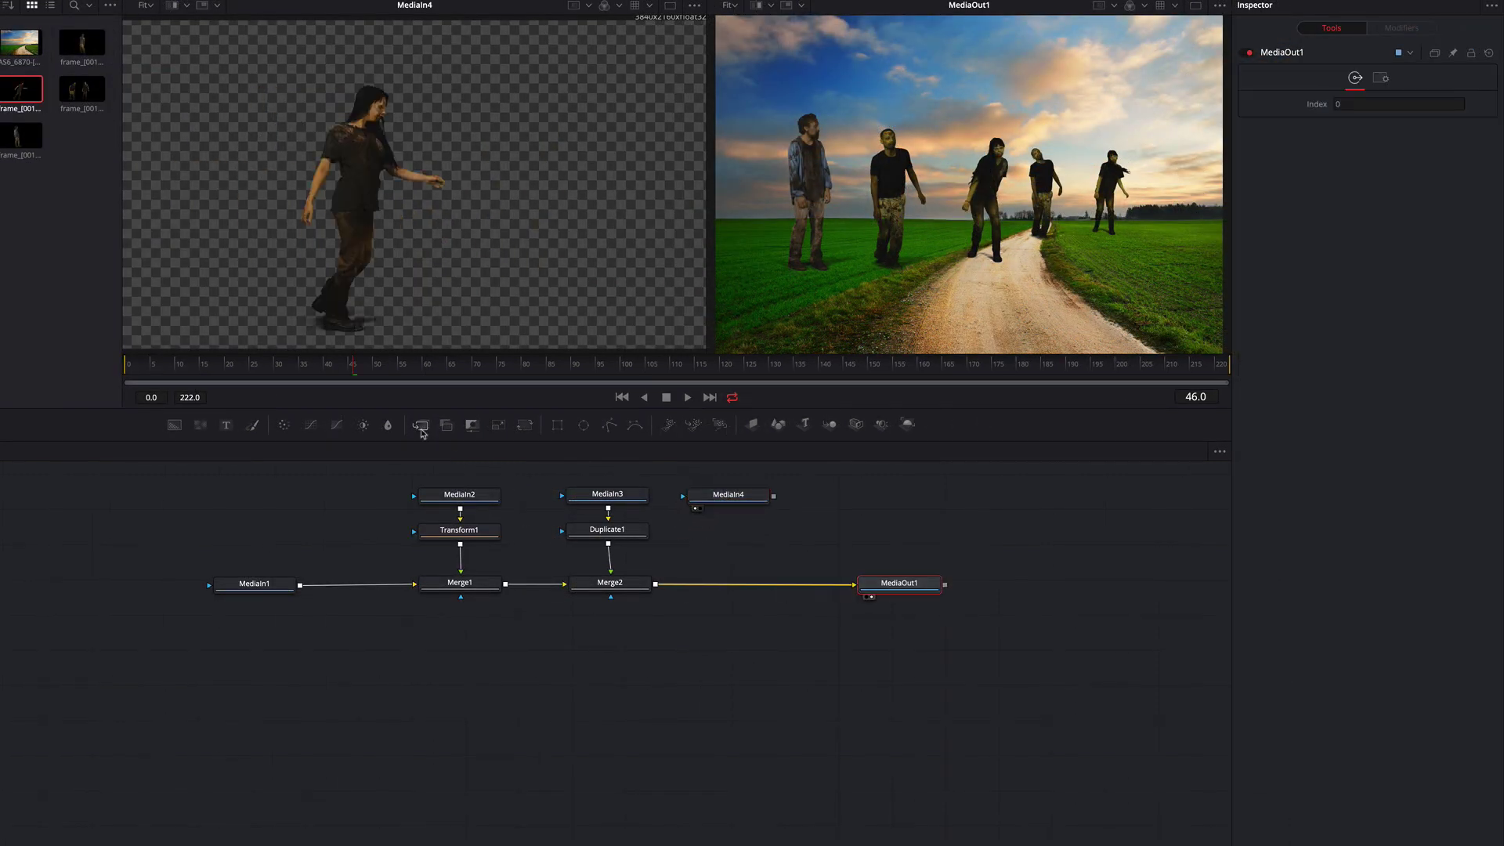
{"action": "left_click_drag", "start_coordinate": [494, 425], "coordinate": [740, 584]}
{"action": "left_click_drag", "start_coordinate": [773, 495], "coordinate": [740, 582]}
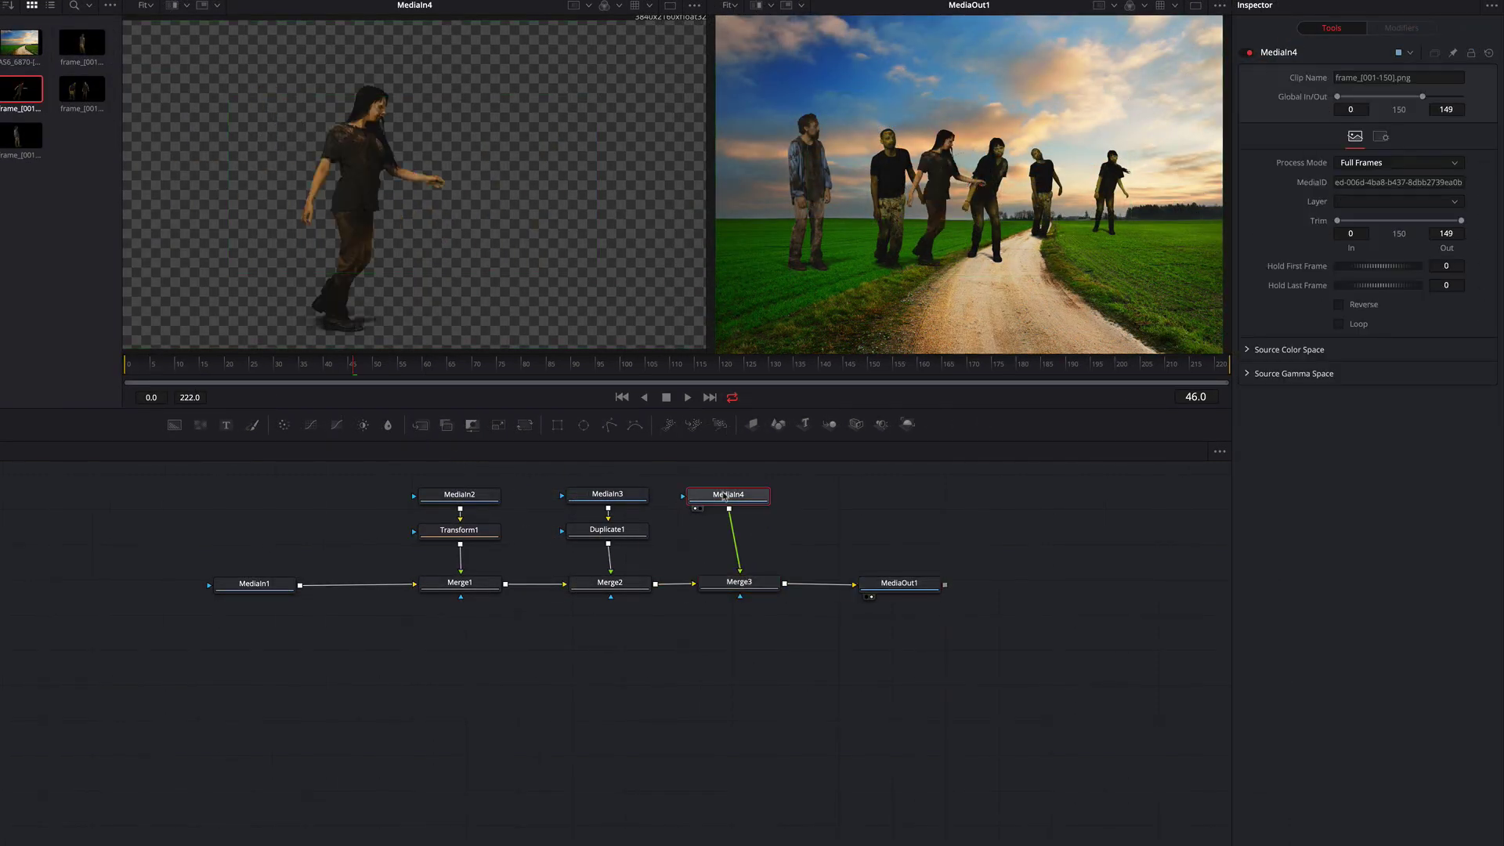
Step: Flip the woman and place her right of the group at Center X 0.703821
{"action": "left_click_drag", "start_coordinate": [979, 192], "coordinate": [1153, 185]}
{"action": "left_click", "coordinate": [1339, 179]}
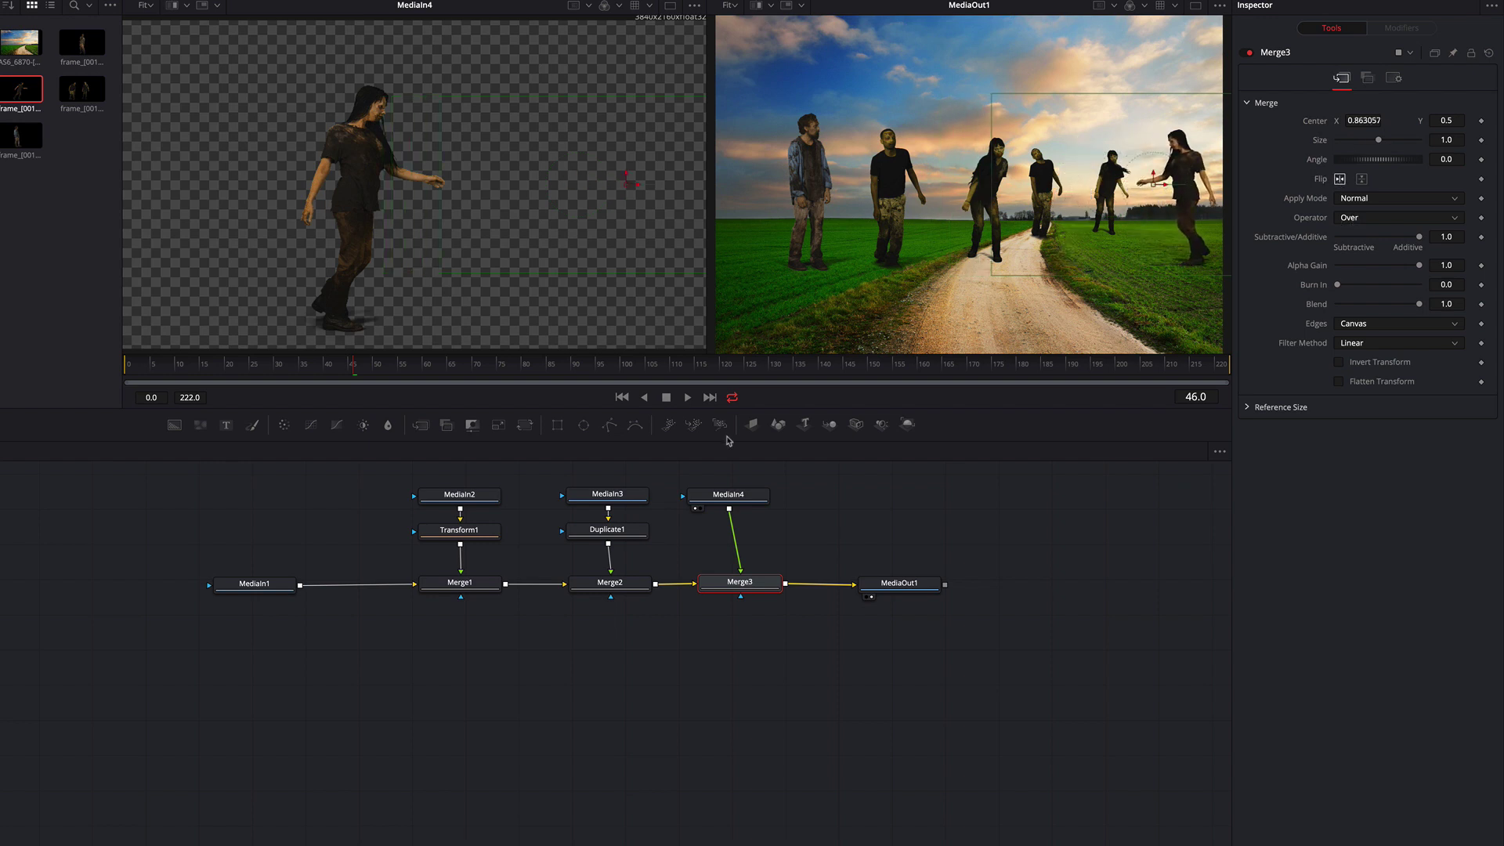
{"action": "left_click", "coordinate": [157, 366]}
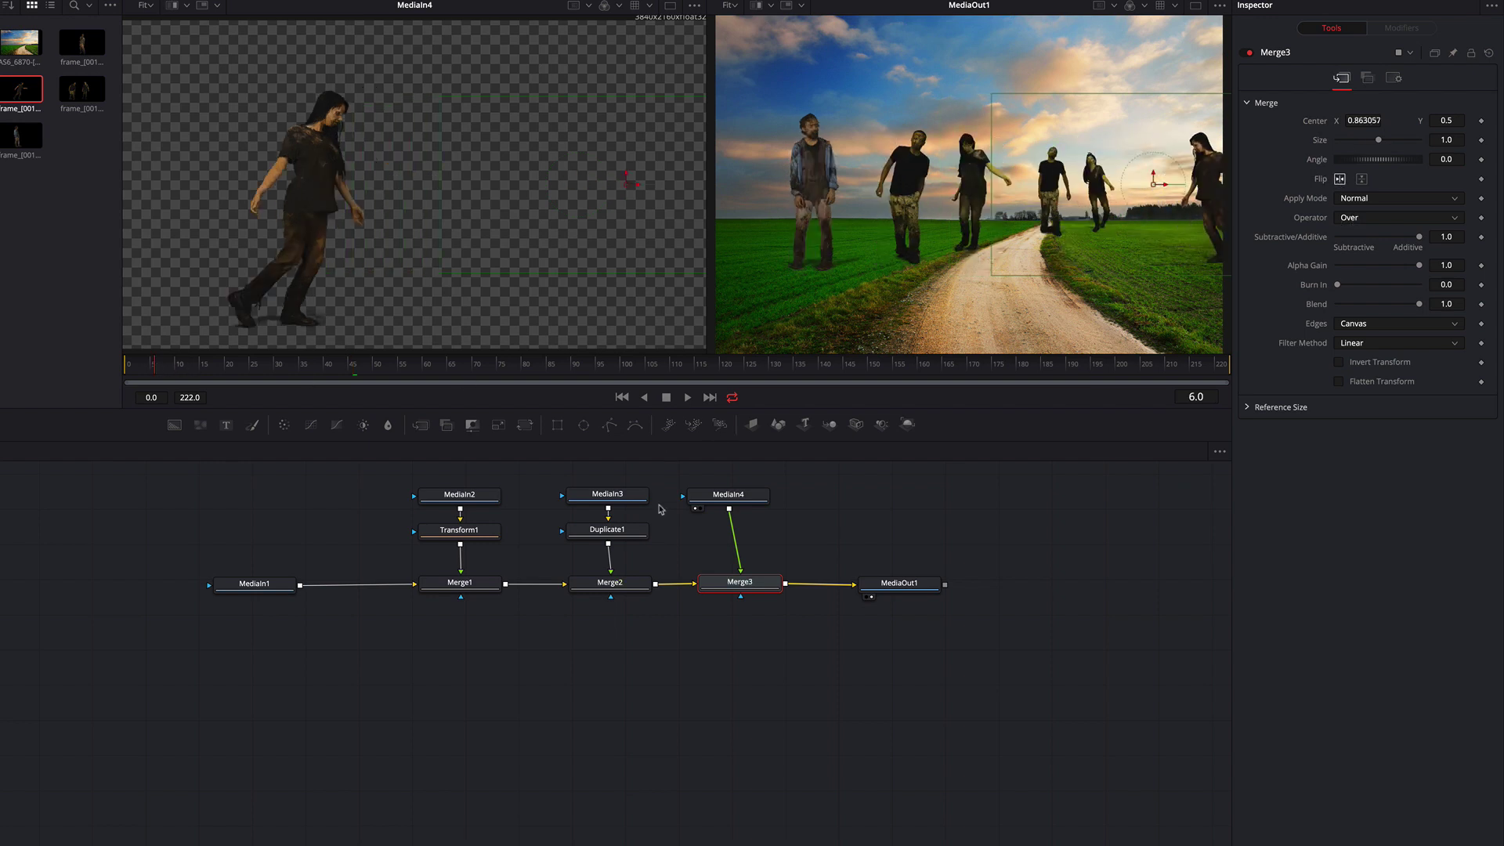
{"action": "key", "text": "space"}
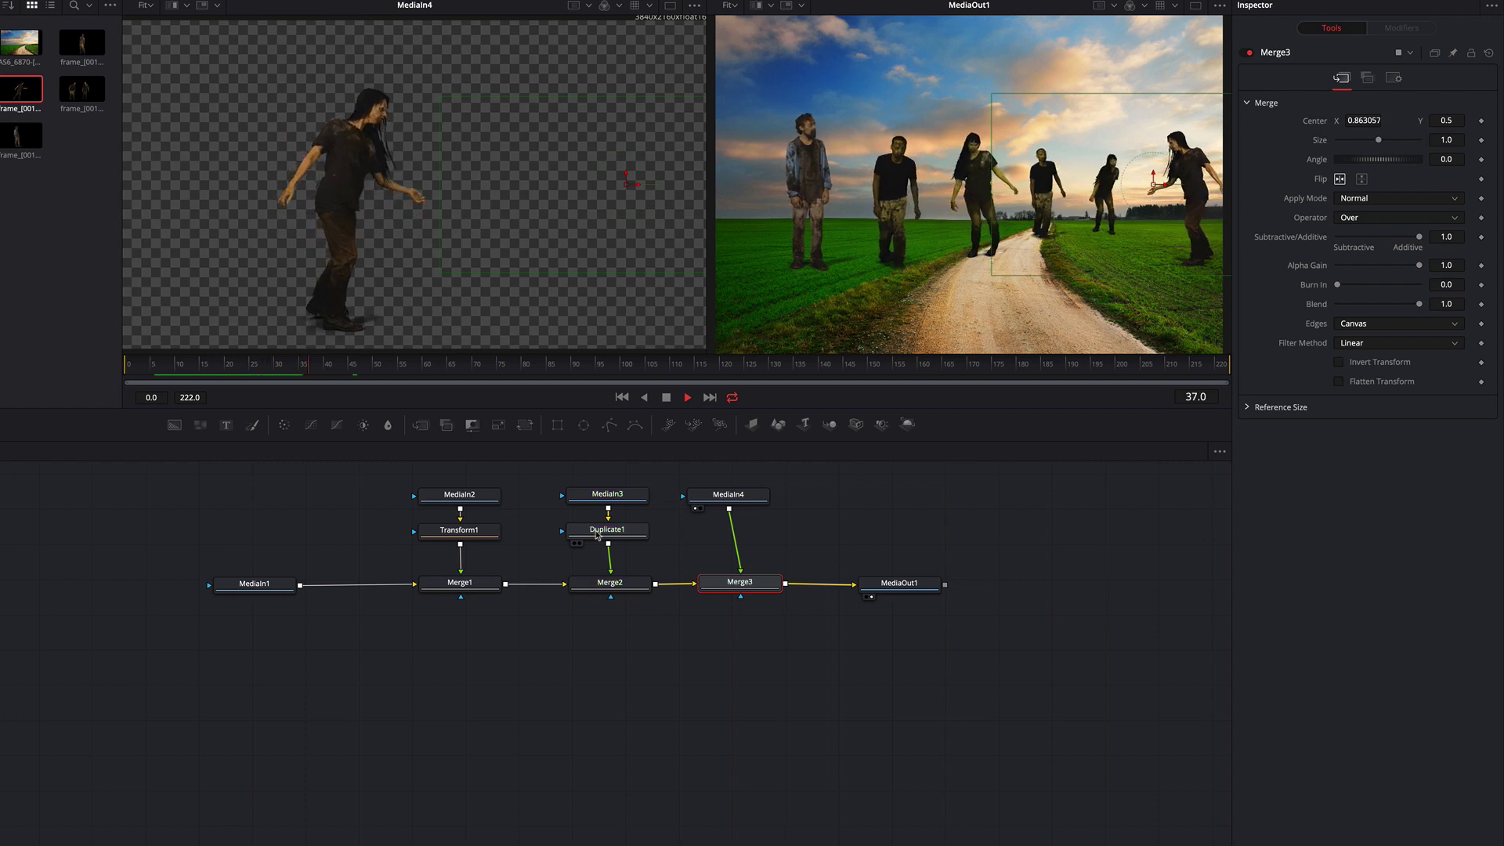
{"action": "key", "text": "space"}
{"action": "left_click_drag", "start_coordinate": [1208, 189], "coordinate": [1128, 189]}
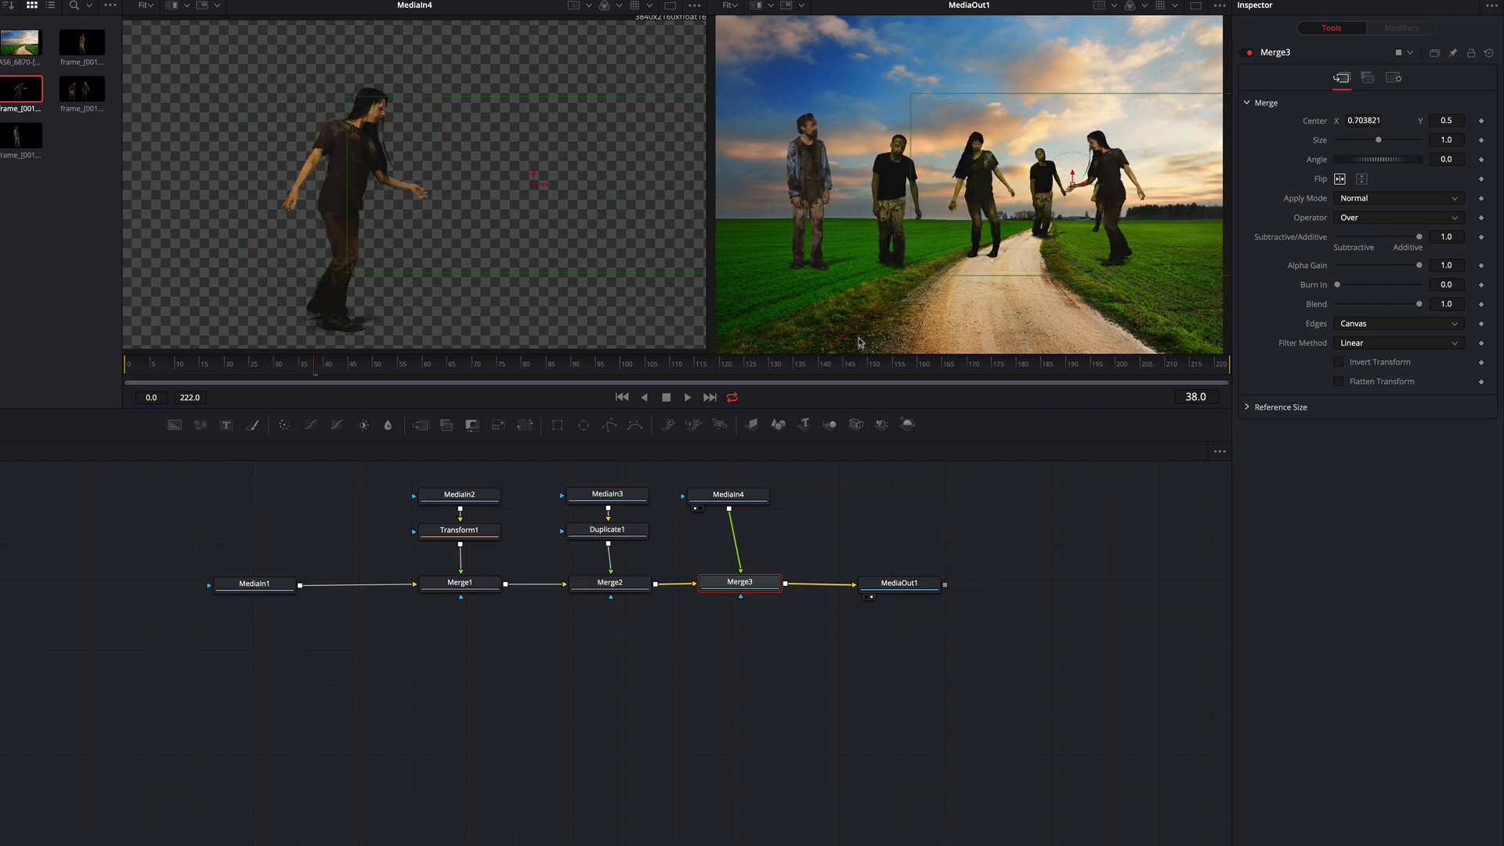
Step: Add a zombie as MediaIn5 via a new Merge4, centred on the road at Size 1.32
{"action": "left_click_drag", "start_coordinate": [900, 584], "coordinate": [934, 585]}
{"action": "left_click_drag", "start_coordinate": [81, 43], "coordinate": [842, 494]}
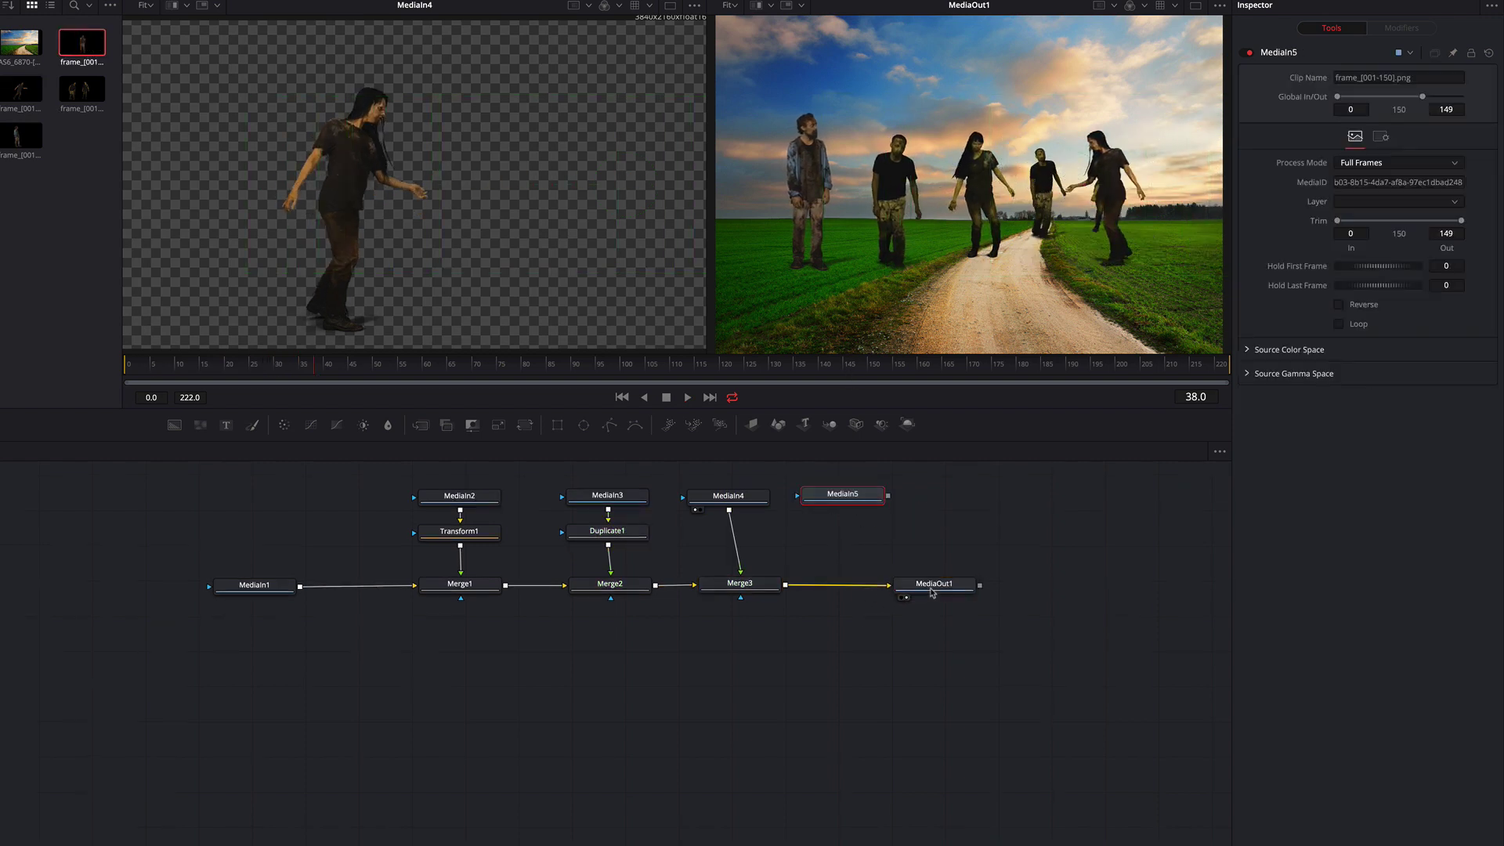
{"action": "left_click_drag", "start_coordinate": [932, 593], "coordinate": [994, 593]}
{"action": "left_click_drag", "start_coordinate": [887, 496], "coordinate": [785, 584]}
{"action": "left_click_drag", "start_coordinate": [979, 189], "coordinate": [1021, 188]}
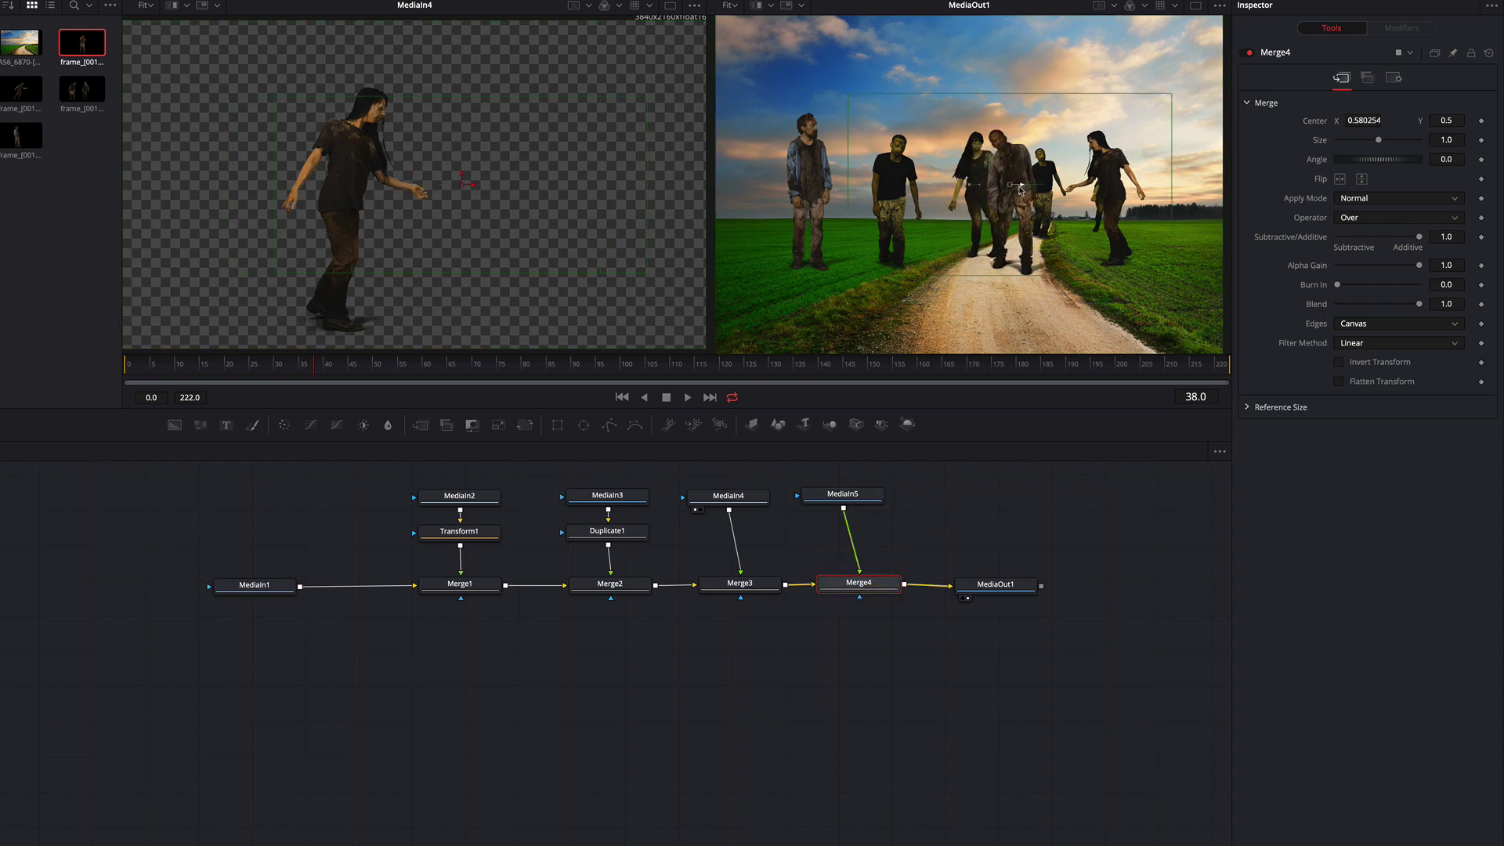
{"action": "left_click_drag", "start_coordinate": [1379, 140], "coordinate": [1383, 141]}
Step: Insert Duplicate2 after MediaIn5 with a smaller copy and Time Offset 10
{"action": "left_click_drag", "start_coordinate": [869, 495], "coordinate": [890, 495]}
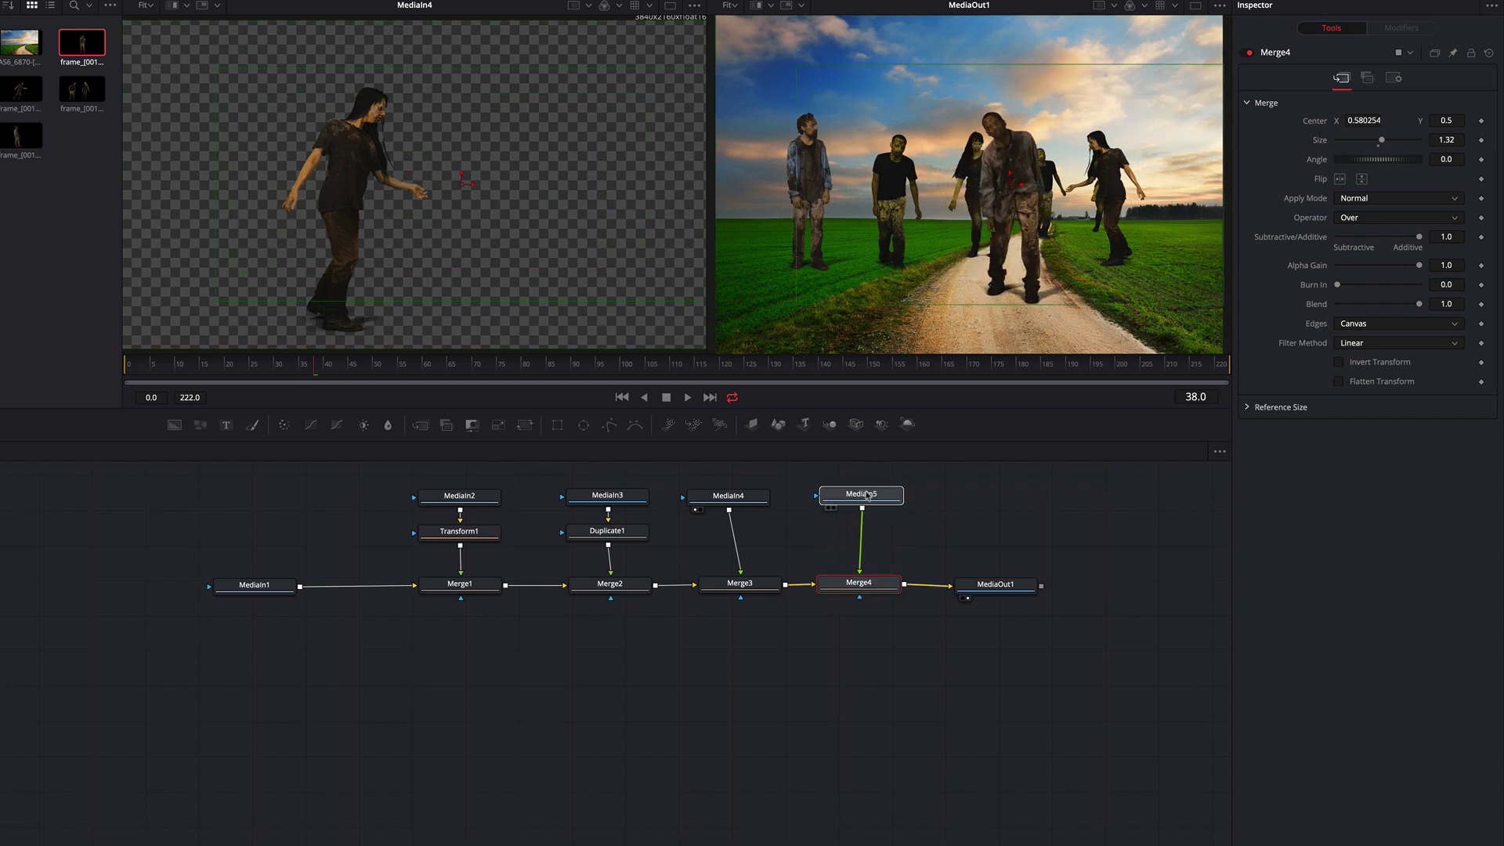
{"action": "key", "text": "shift+space"}
{"action": "type", "text": "dup"}
{"action": "key", "text": "Return"}
{"action": "left_click_drag", "start_coordinate": [1015, 210], "coordinate": [1020, 252]}
{"action": "left_click", "coordinate": [1444, 122]}
{"action": "type", "text": "10"}
{"action": "key", "text": "Tab"}
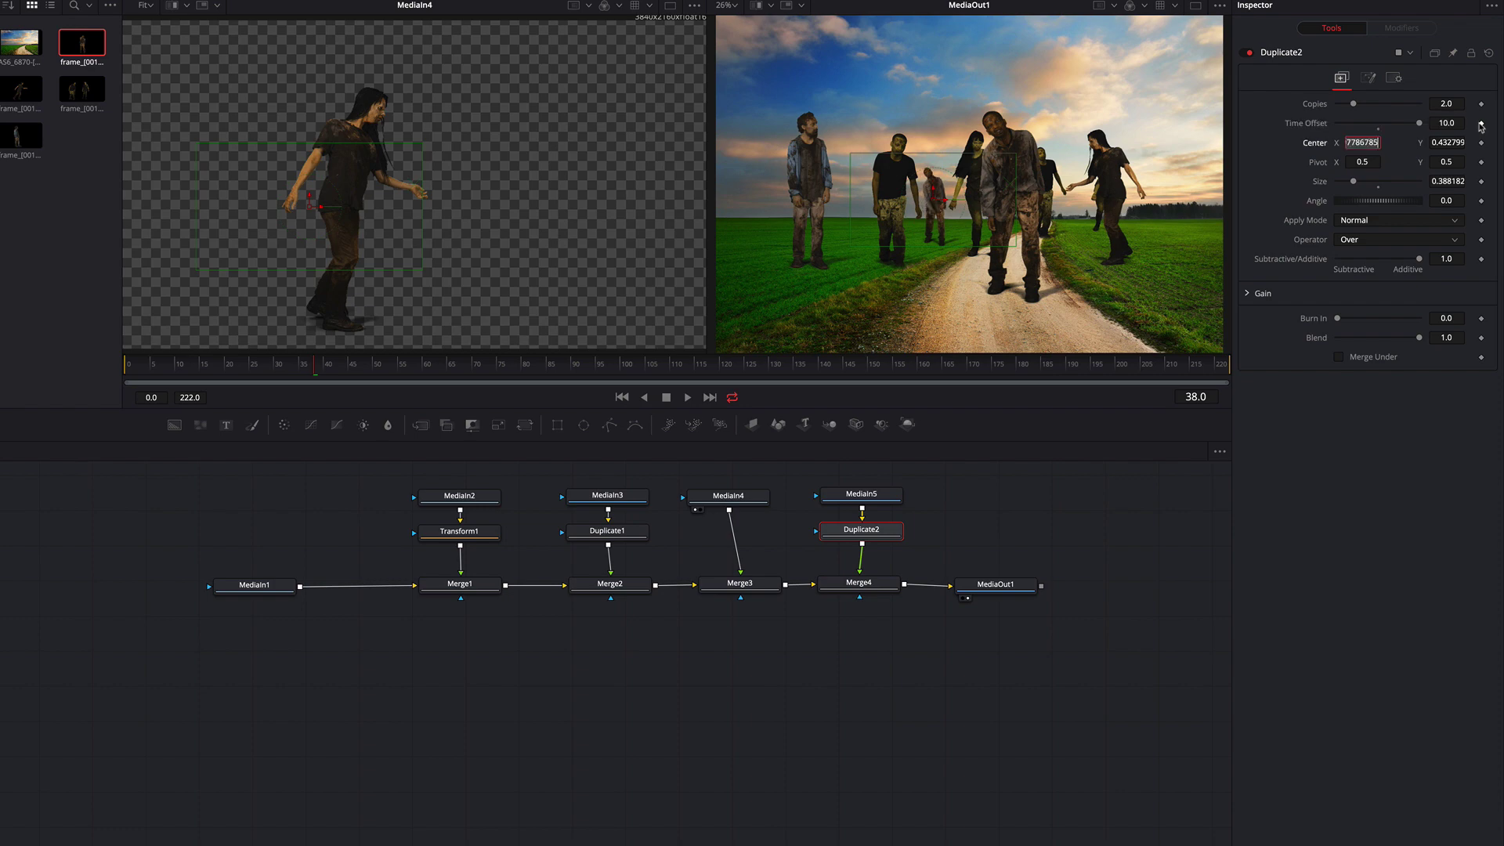
Step: Move Merge3's mirrored woman further right along the road
{"action": "left_click", "coordinate": [728, 495]}
{"action": "left_click", "coordinate": [739, 583]}
{"action": "left_click_drag", "start_coordinate": [1085, 188], "coordinate": [1150, 189]}
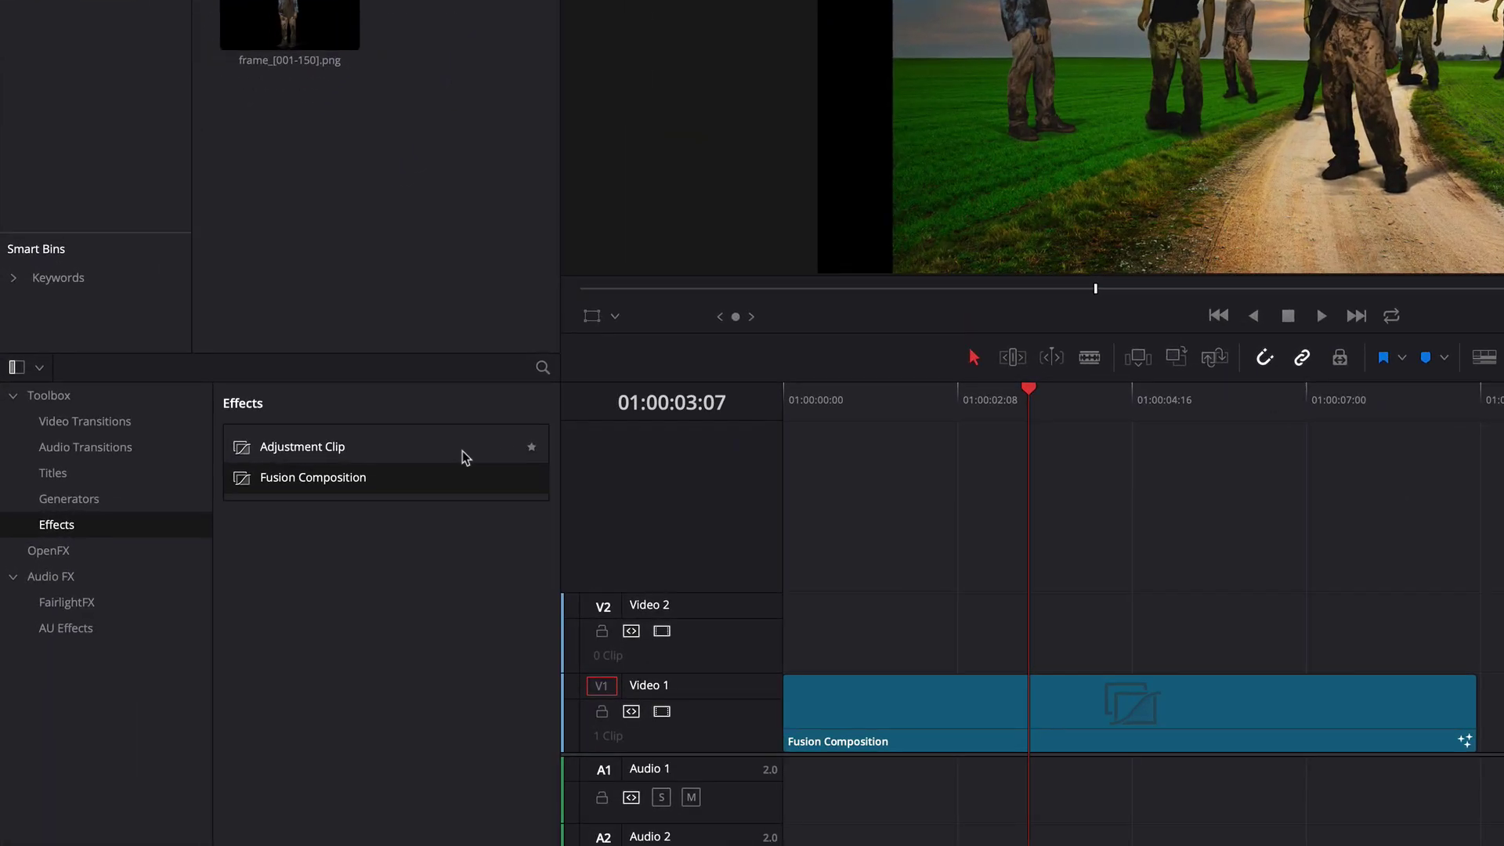
Step: Drop an Adjustment Clip on Video 2 at the composition start and extend it to match its length
{"action": "left_click_drag", "start_coordinate": [296, 480], "coordinate": [564, 590]}
{"action": "mouse_move", "coordinate": [883, 626]}
{"action": "left_mouse_down"}
{"action": "mouse_move", "coordinate": [779, 632]}
{"action": "mouse_move", "coordinate": [901, 619]}
{"action": "mouse_move", "coordinate": [871, 619]}
{"action": "left_mouse_up"}
{"action": "left_click_drag", "start_coordinate": [1152, 609], "coordinate": [1476, 629]}
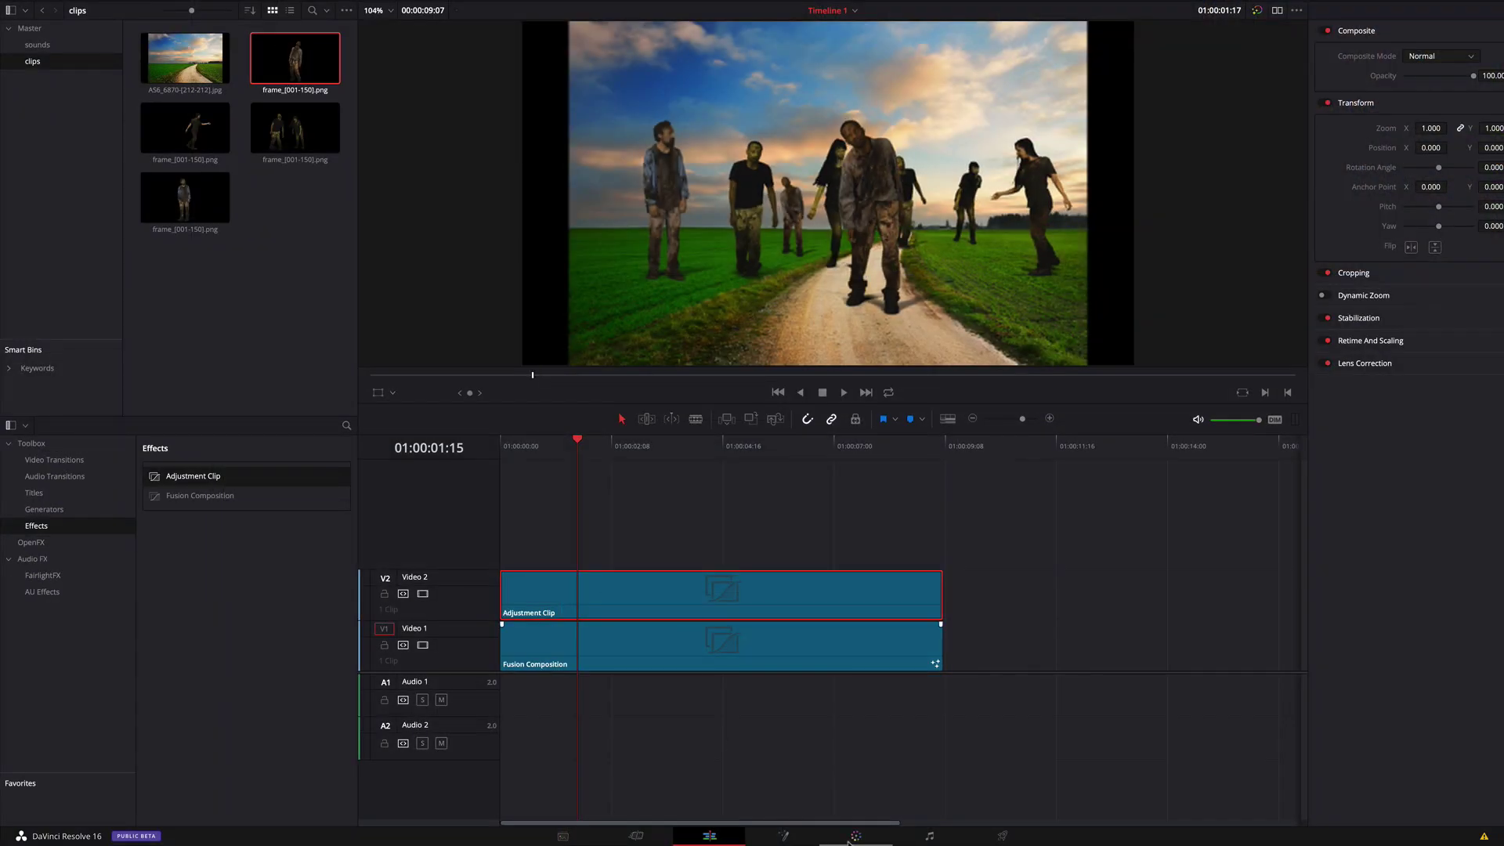
Step: On the Color page, apply the Game of Thrones - Rec709 LUT to the adjustment clip's node
{"action": "left_click", "coordinate": [853, 839]}
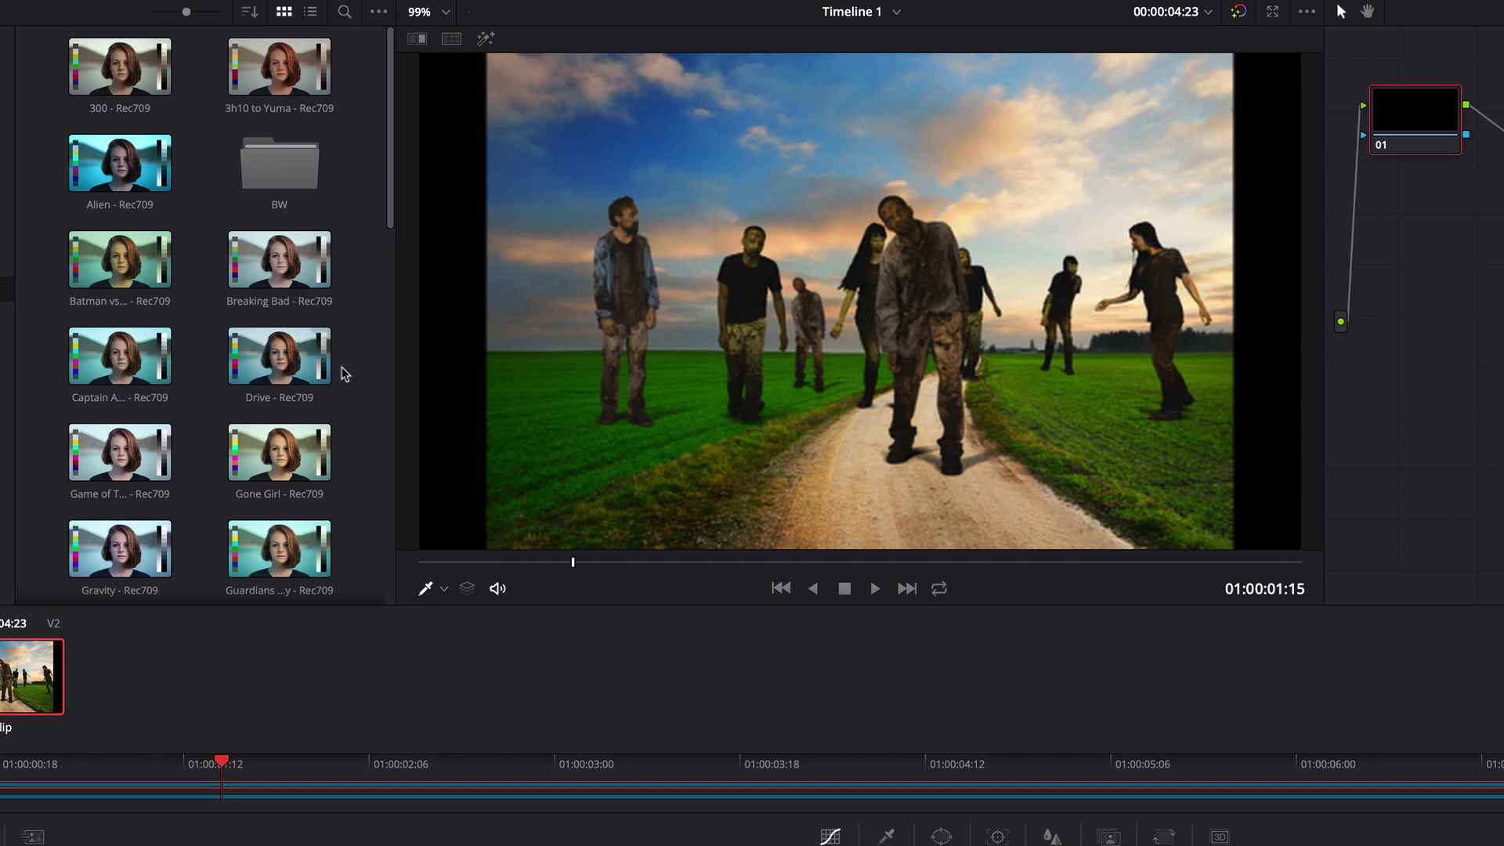
{"action": "left_click", "coordinate": [106, 467]}
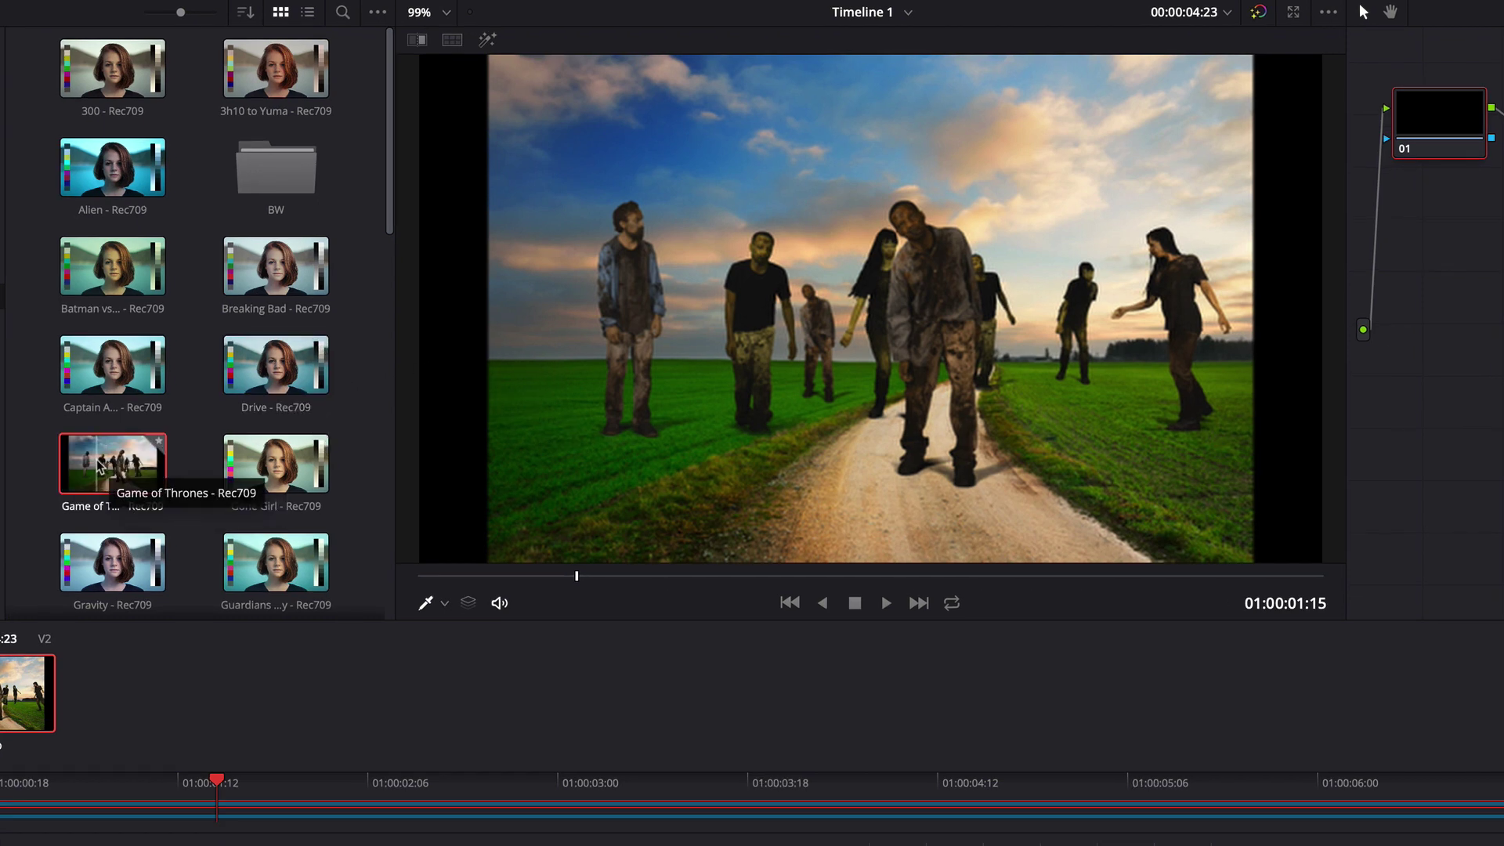